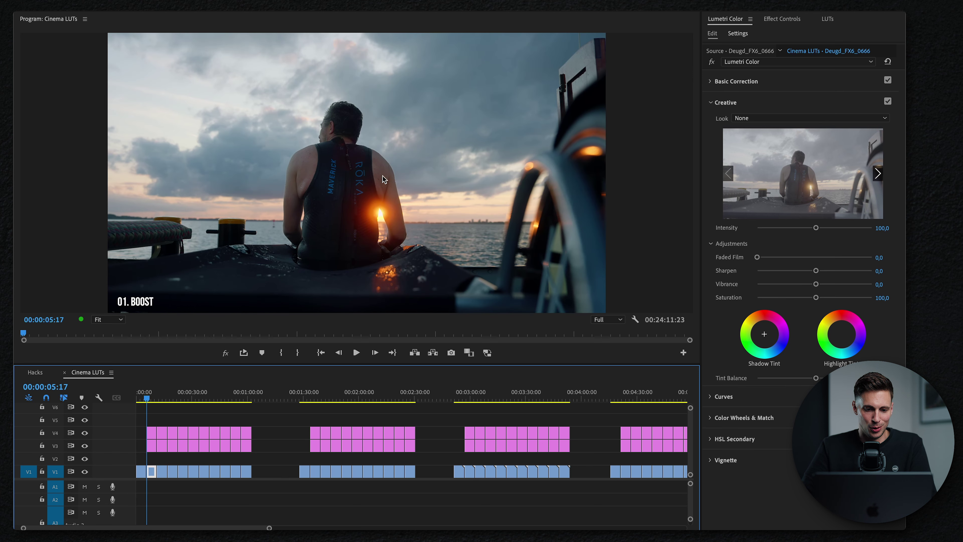
Preview the boat shot from 02. LUSH through 10. BLACK, then revisit 07. STEEL and 08. HOLLYWOOD
key("Down")
key("Down")
key("Down")
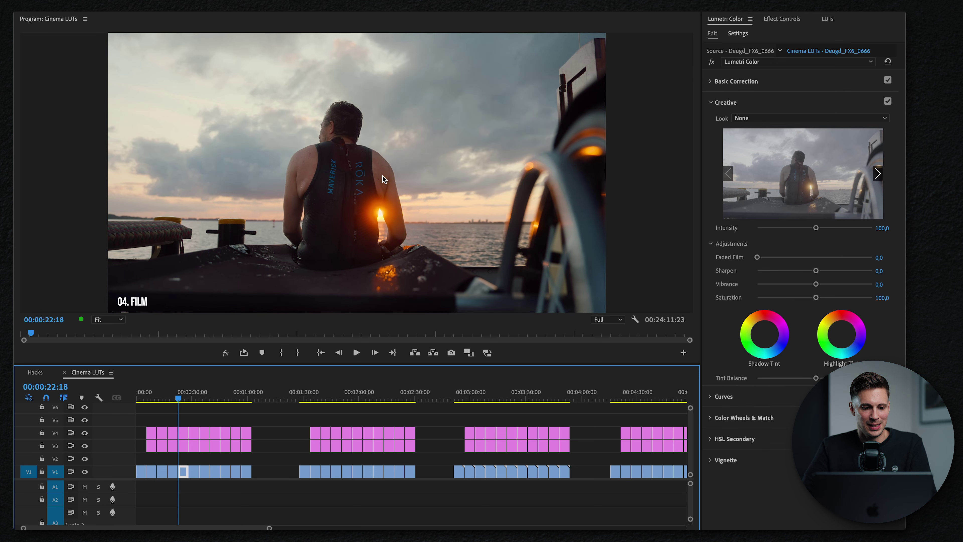
key("Down")
key("Down")
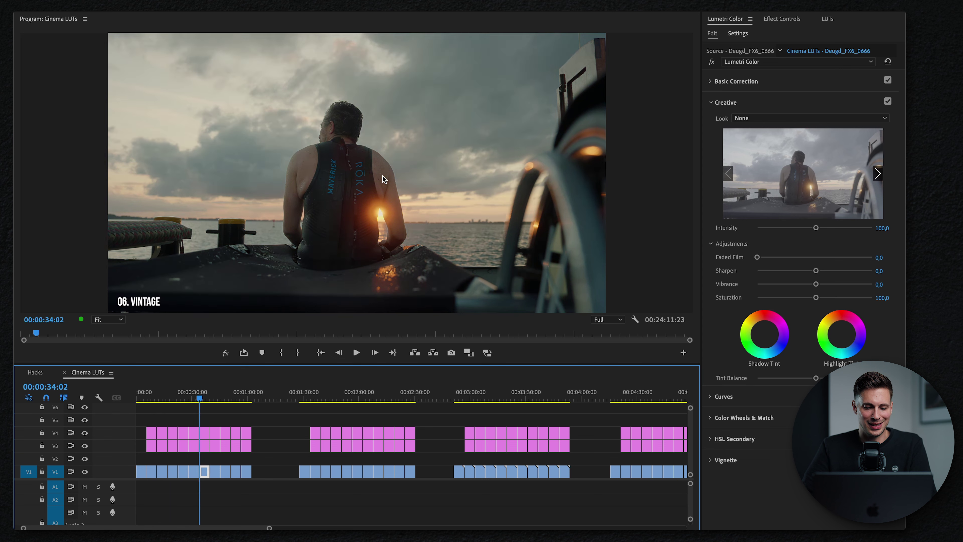
key("Down")
key("Down")
key("Down")
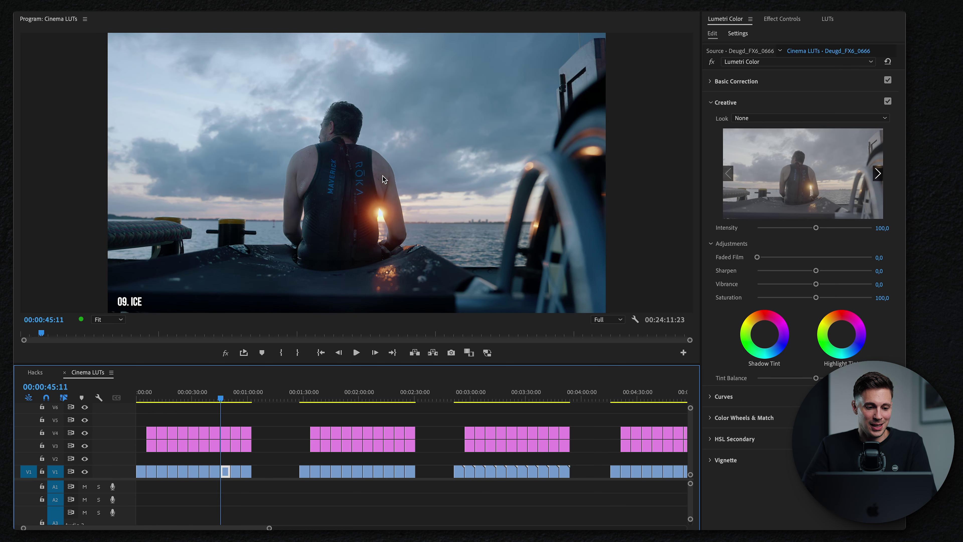
key("Down")
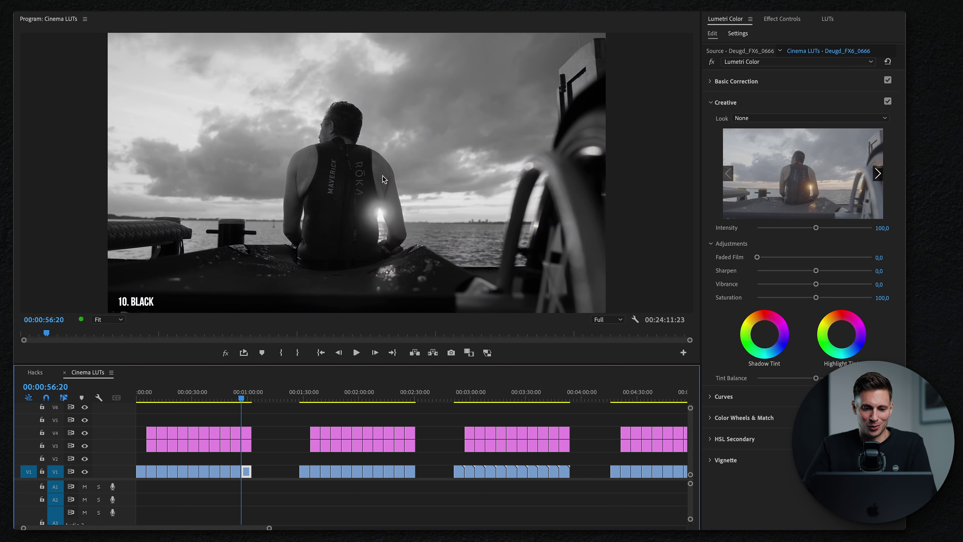
key("Up")
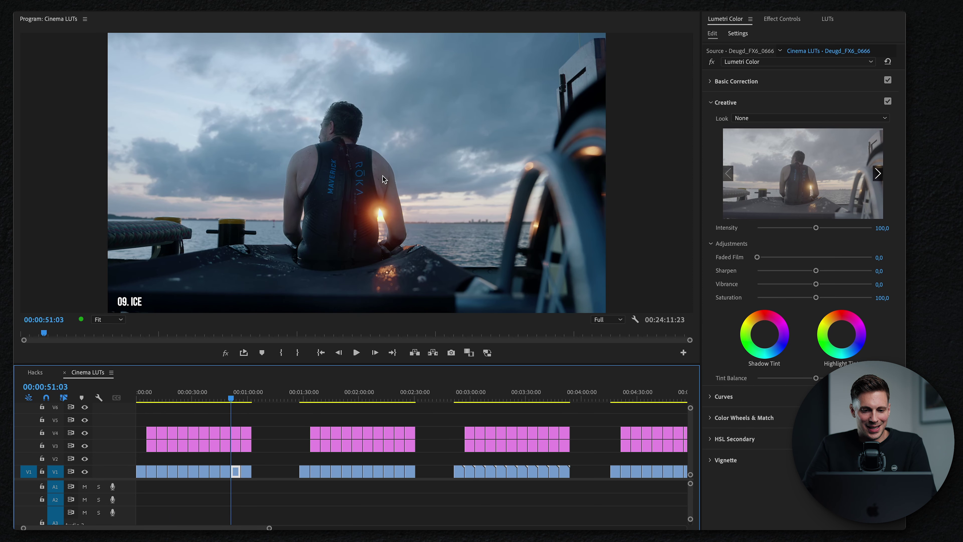
key("Up")
key("Up")
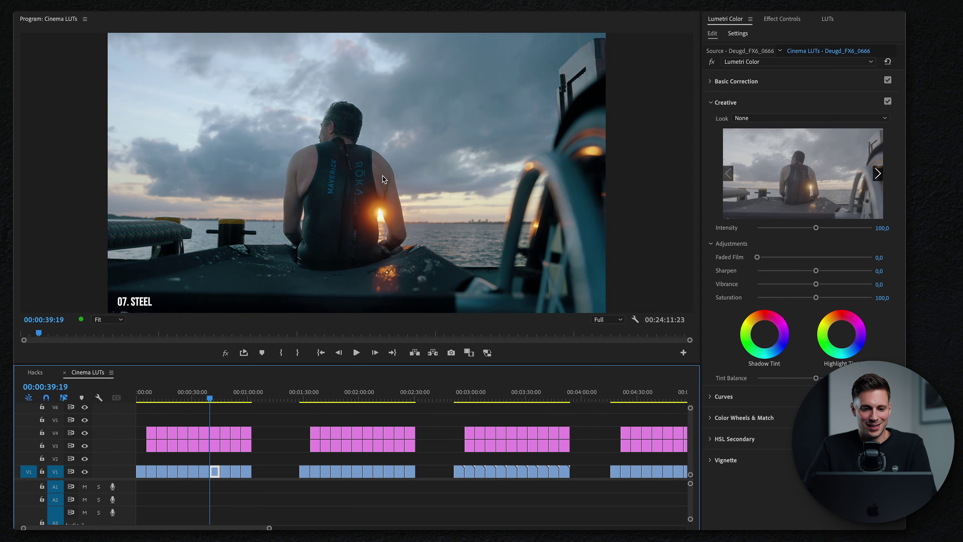
key("Up")
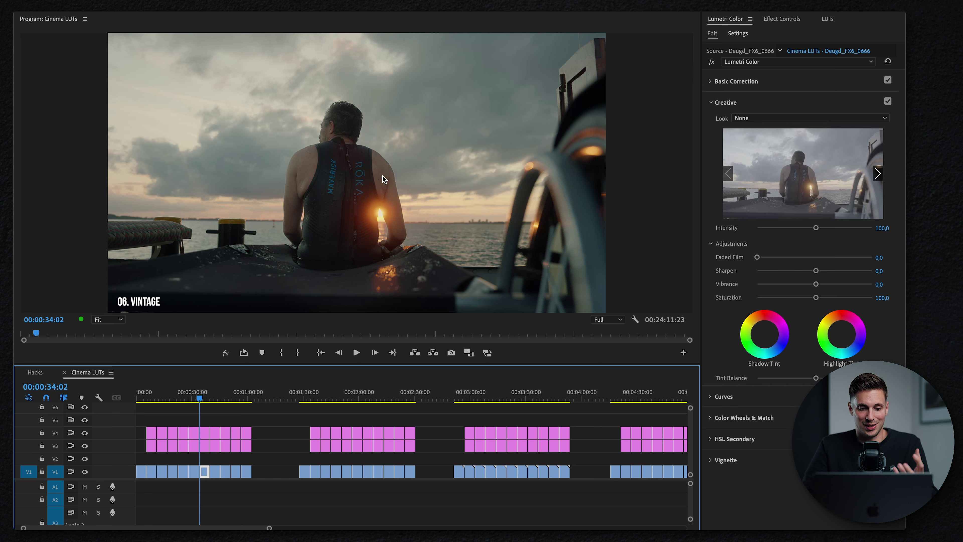
key("Down")
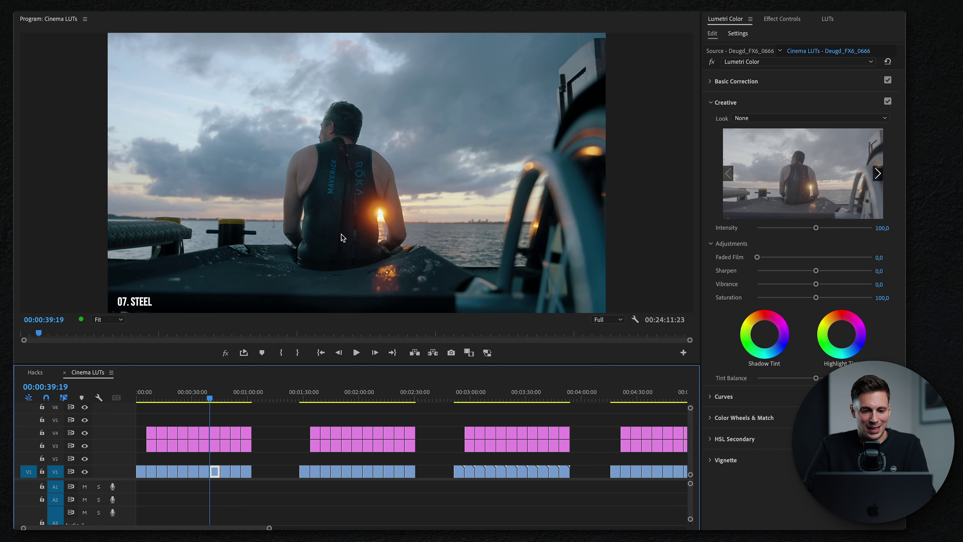
key("Down")
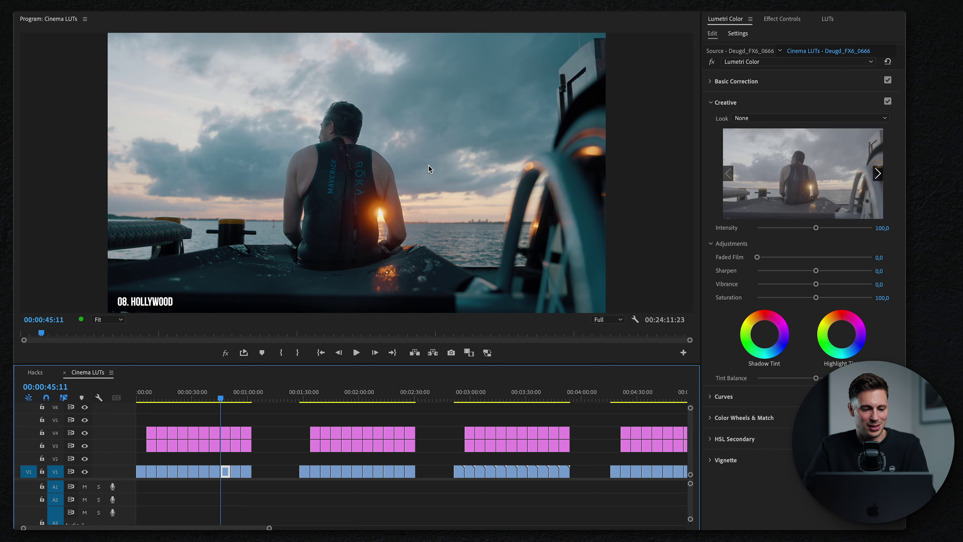
Work back through 05. FRESH to 01. BOOST and the ungraded frame, then return to 09. ICE
key("Up")
key("Up")
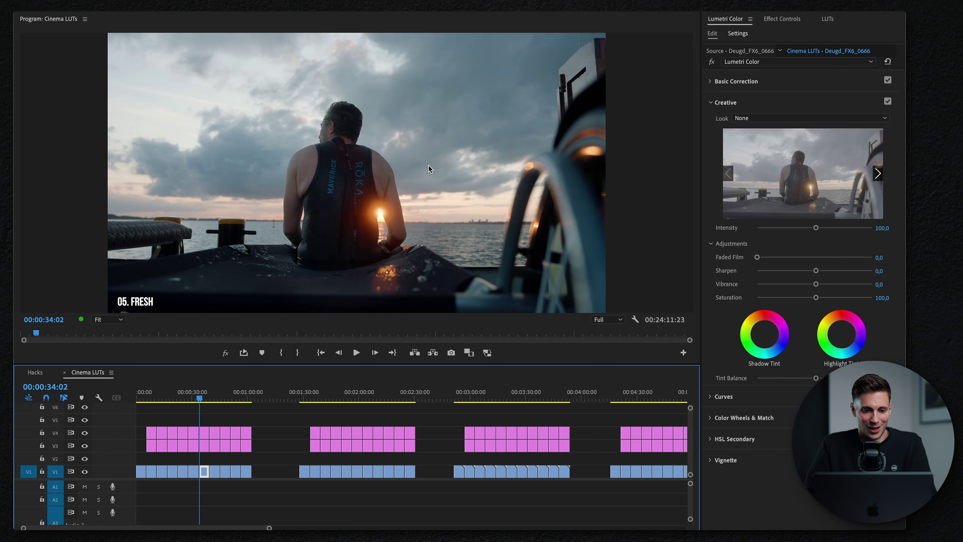
key("Up")
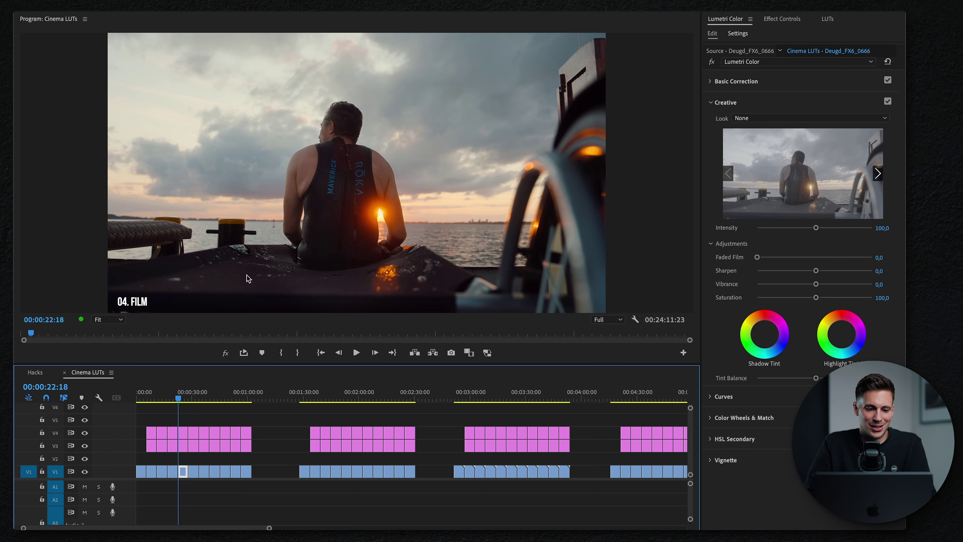
key("Down")
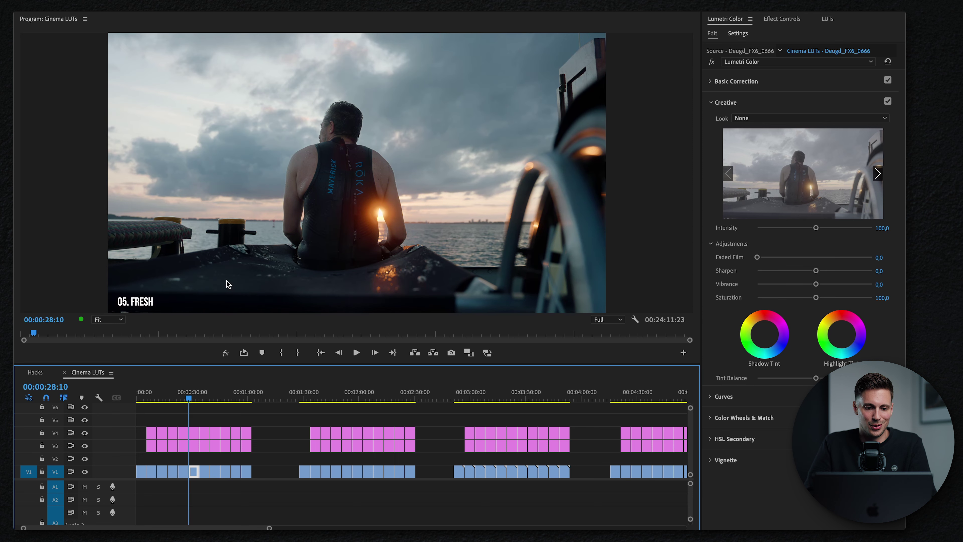
key("Up")
key("Up")
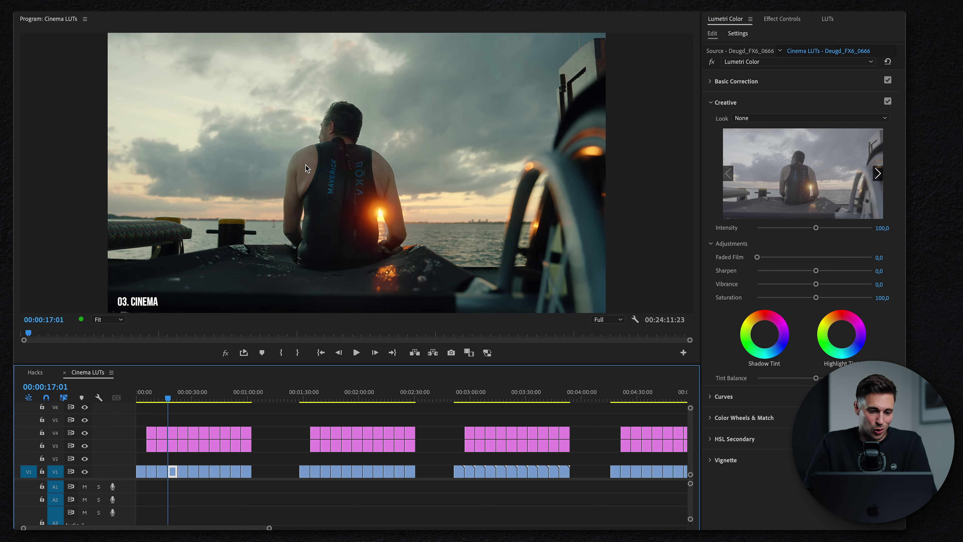
key("Up")
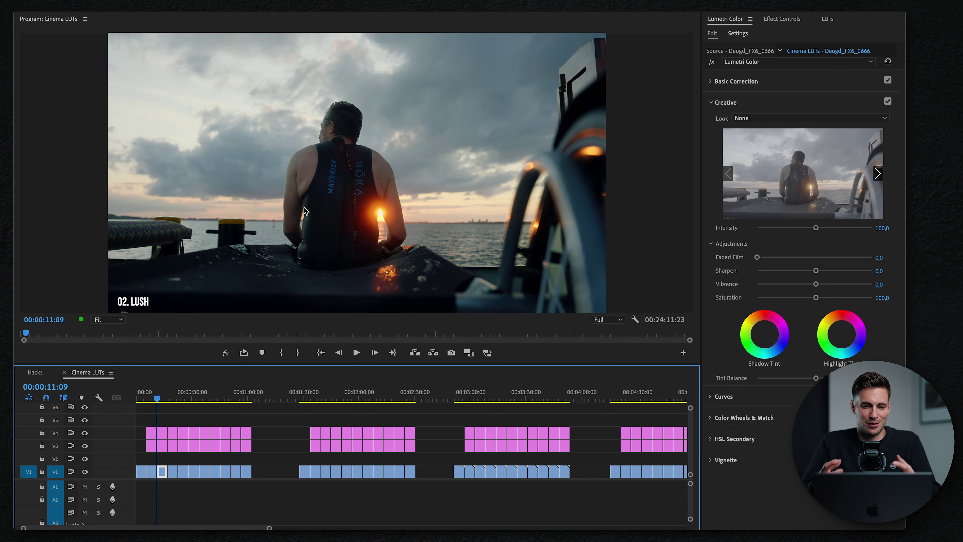
key("Up")
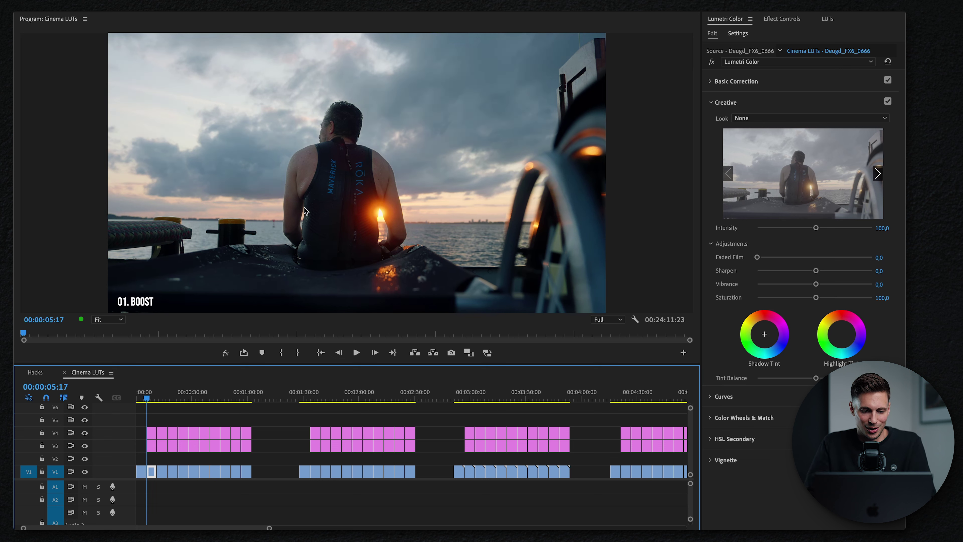
key("Up")
key("Down")
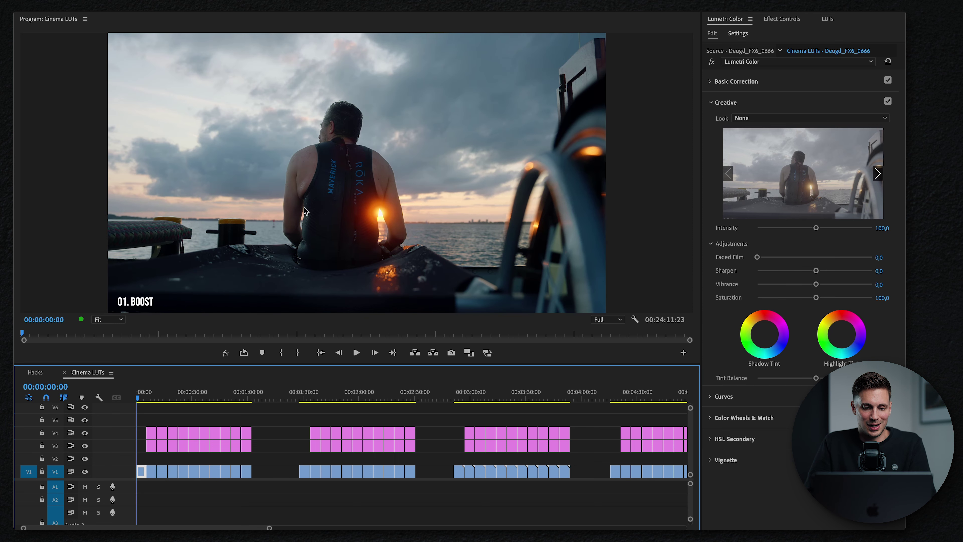
key("Down")
key("Down")
key("Down")
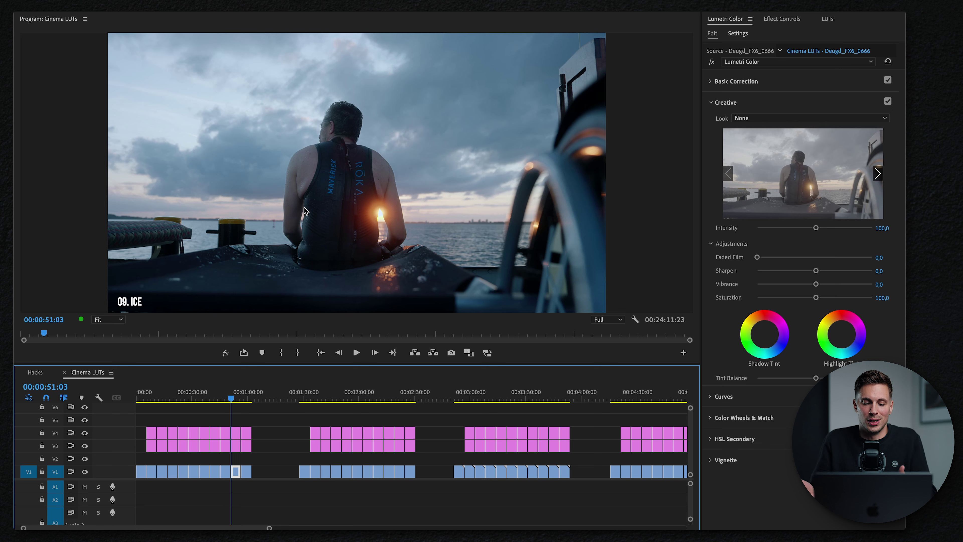
Jump to the forest cycling shot and compare it ungraded, 01. BOOST, 02. LUSH, then 03. CINEMA
left_click(310, 397)
key("Up")
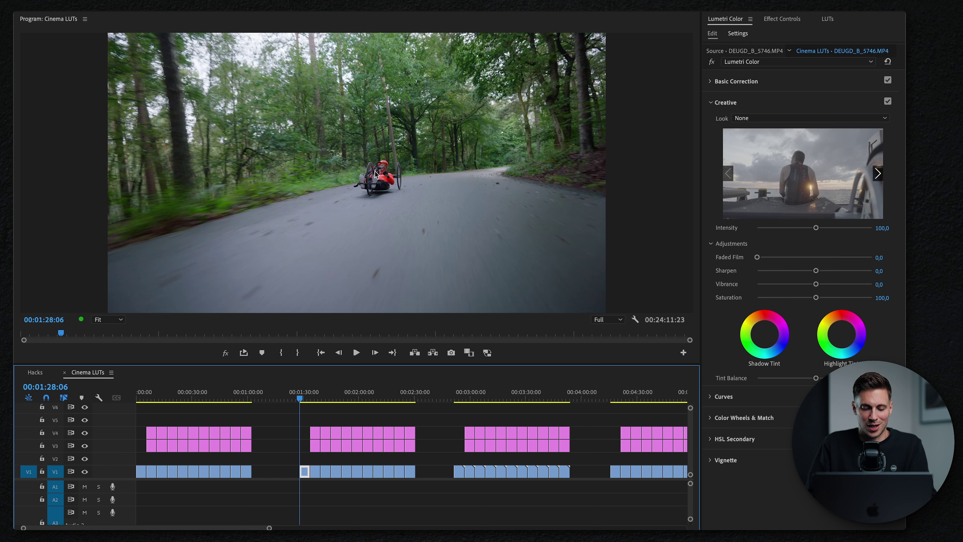
key("Down")
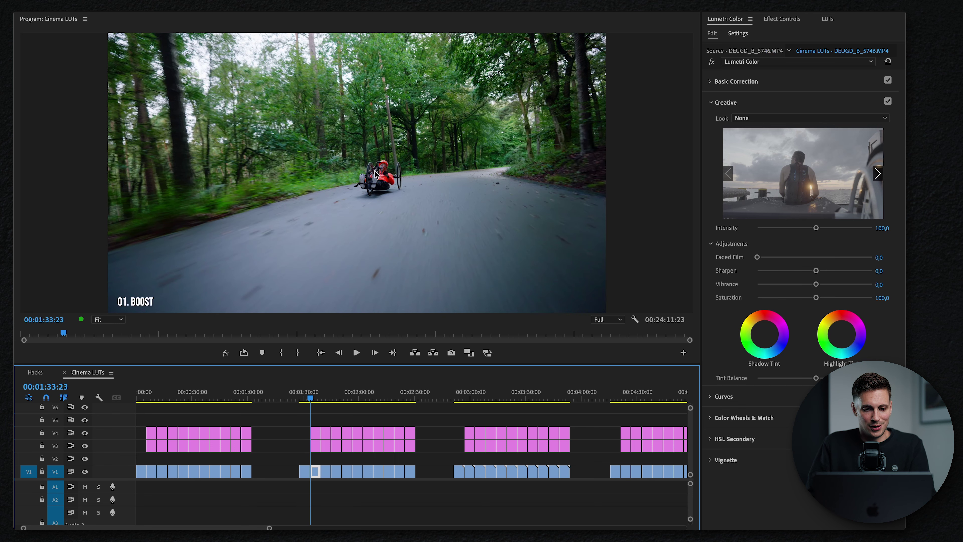
key("Down")
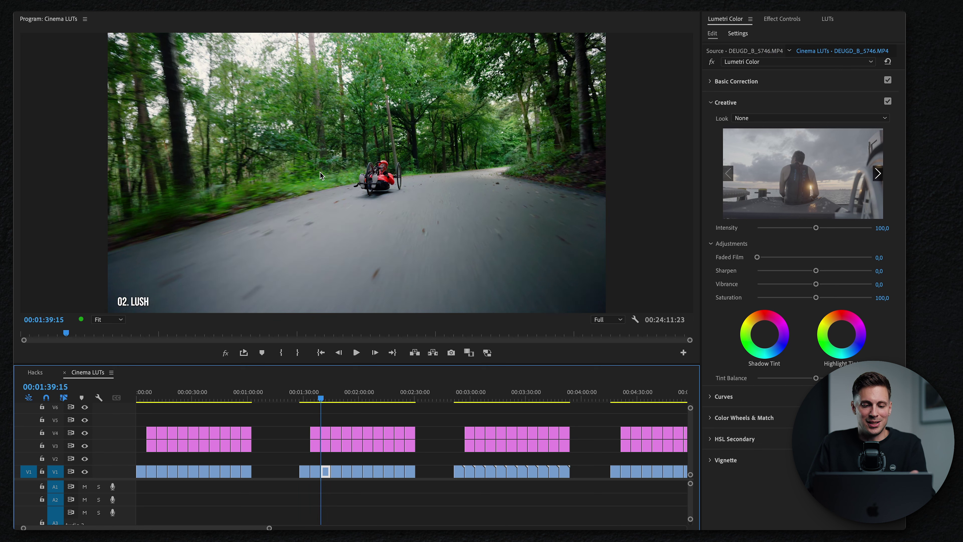
key("Up")
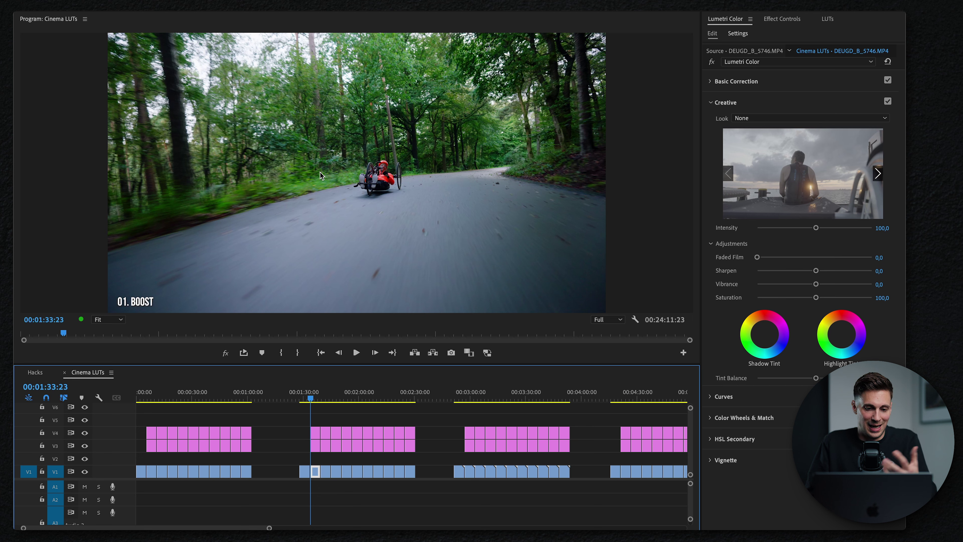
key("Up")
key("Down")
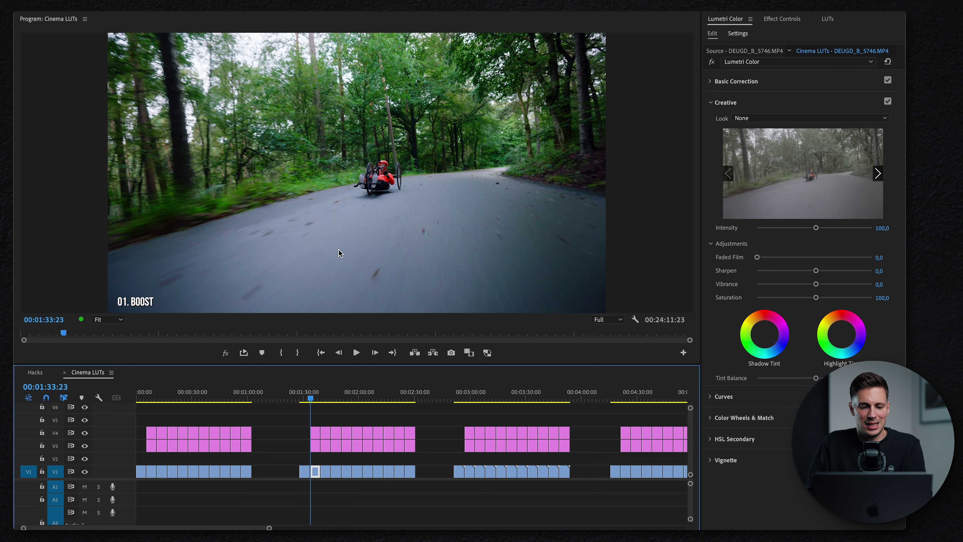
key("Down")
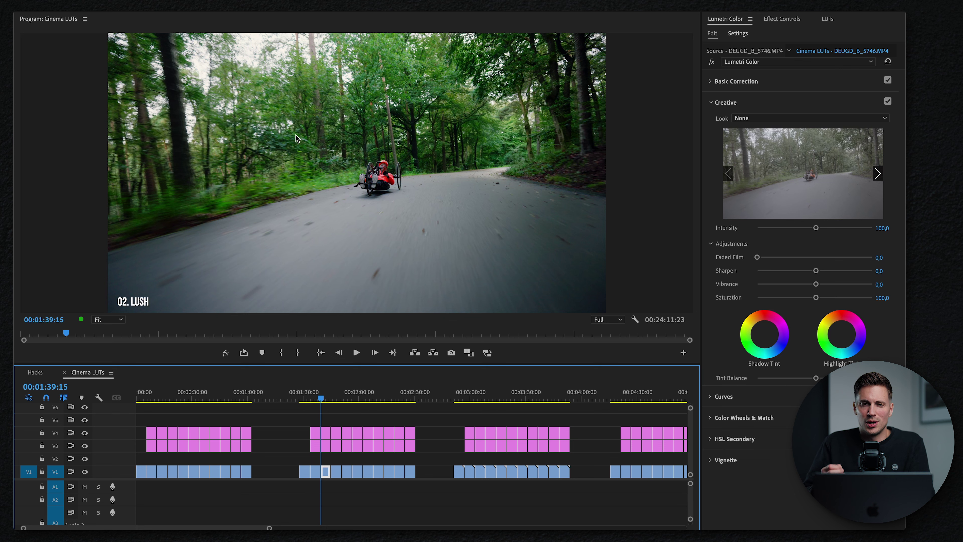
key("Down")
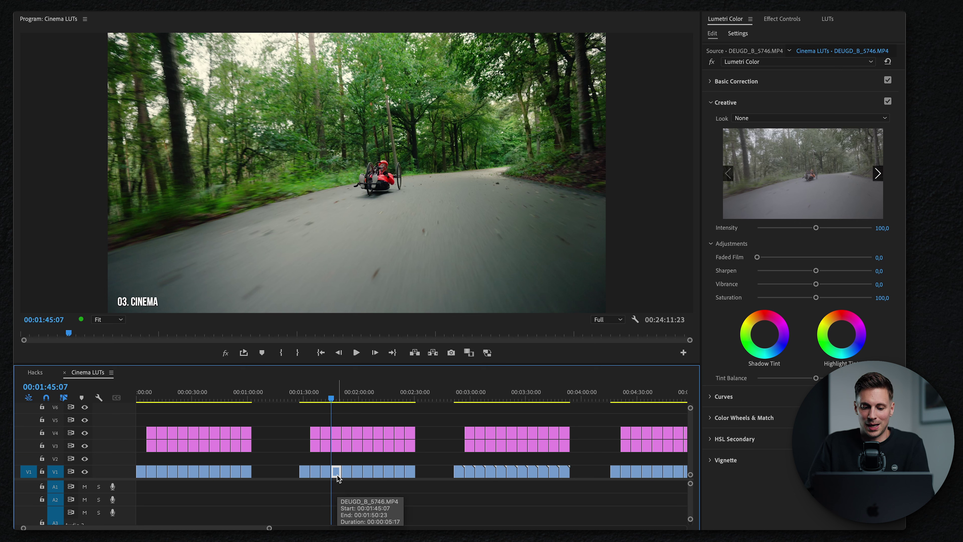
Expand Basic Correction, set Blacks -12,1, Shadows -7,6, Highlights 13,9, and bypass-toggle to compare
left_click(736, 81)
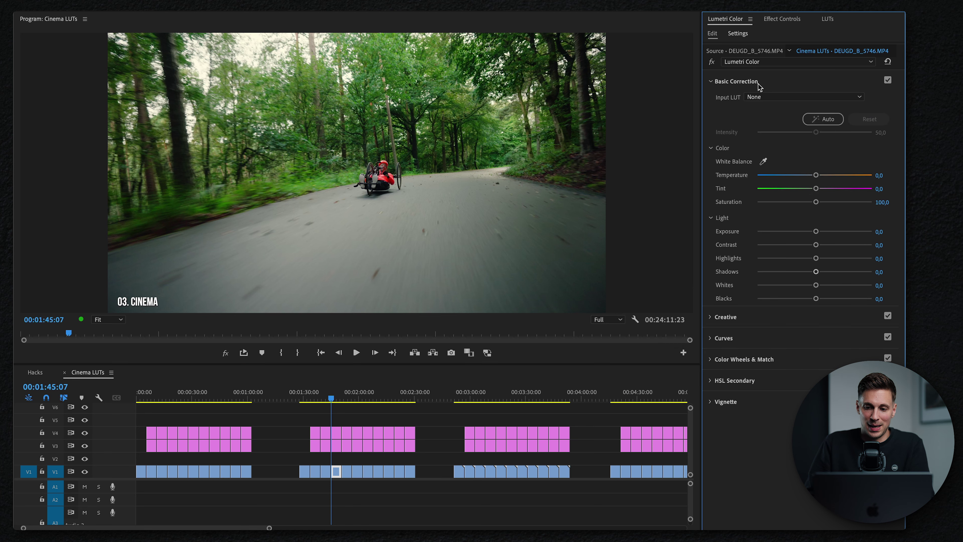
left_click_drag(816, 298, 796, 299)
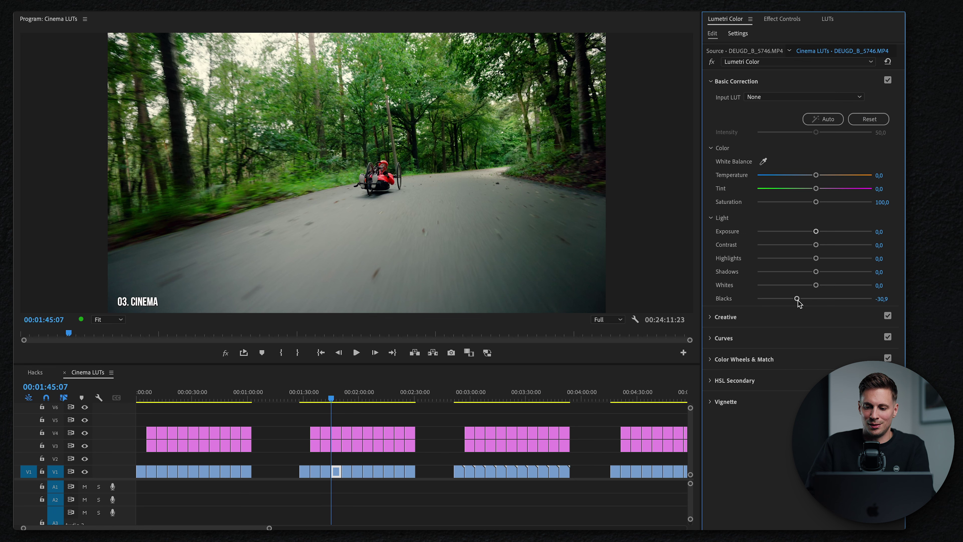
left_click_drag(798, 300, 807, 273)
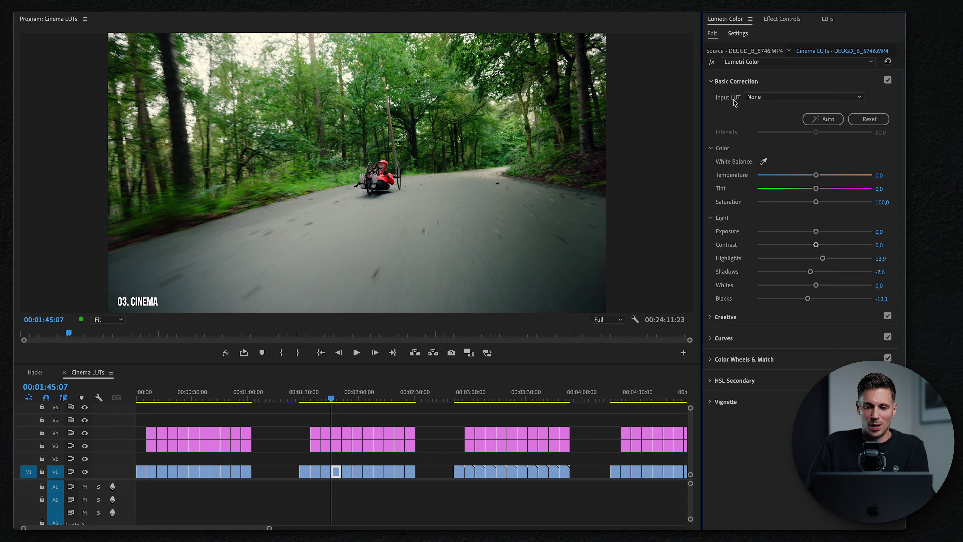
left_click(712, 62)
left_click(713, 61)
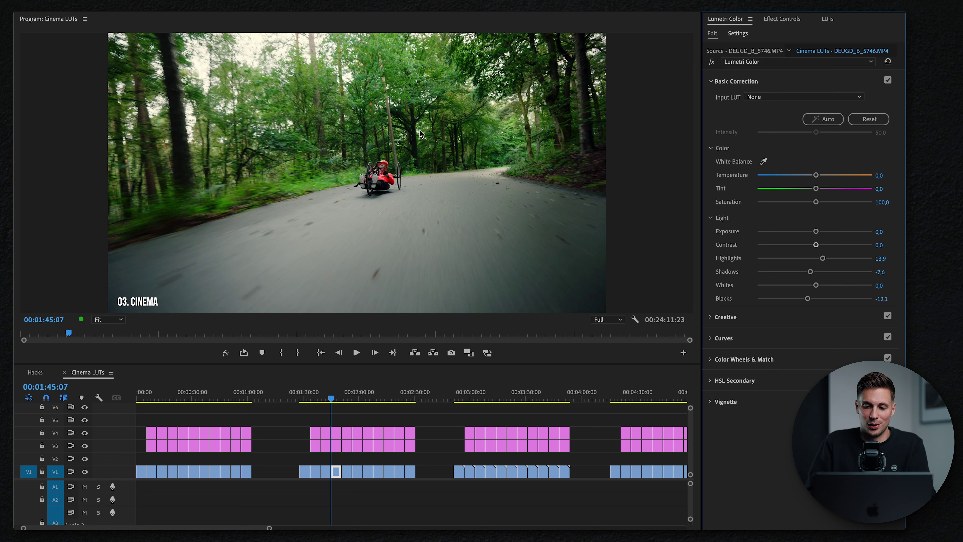
Step the cameraman clip through 04. FILM to 10. BLACK, then back to 07. STEEL
key("Down")
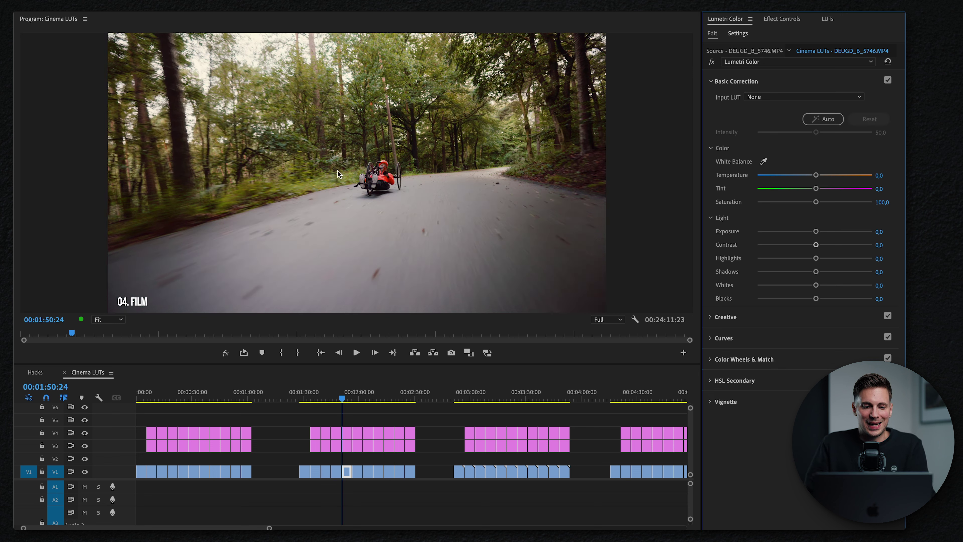
key("Down")
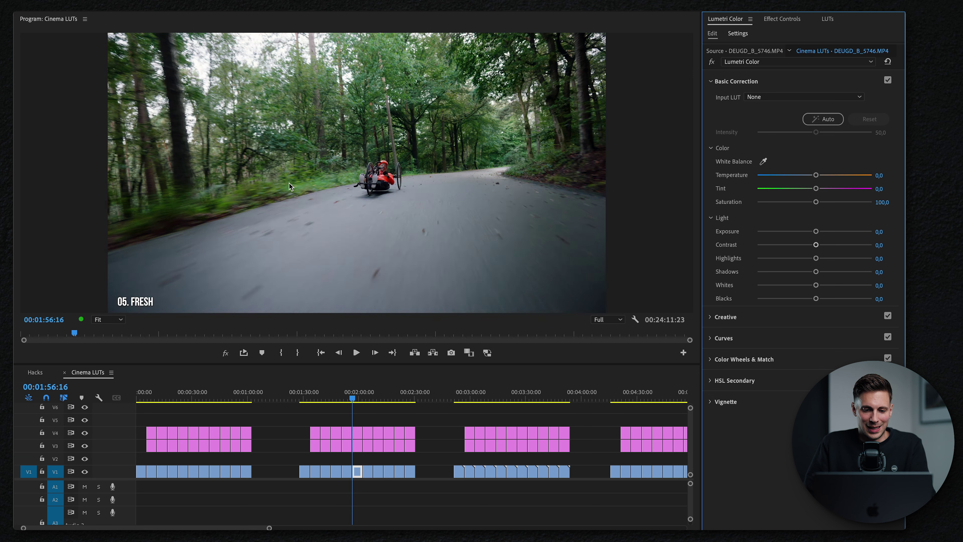
key("Down")
key("Down")
key("Down")
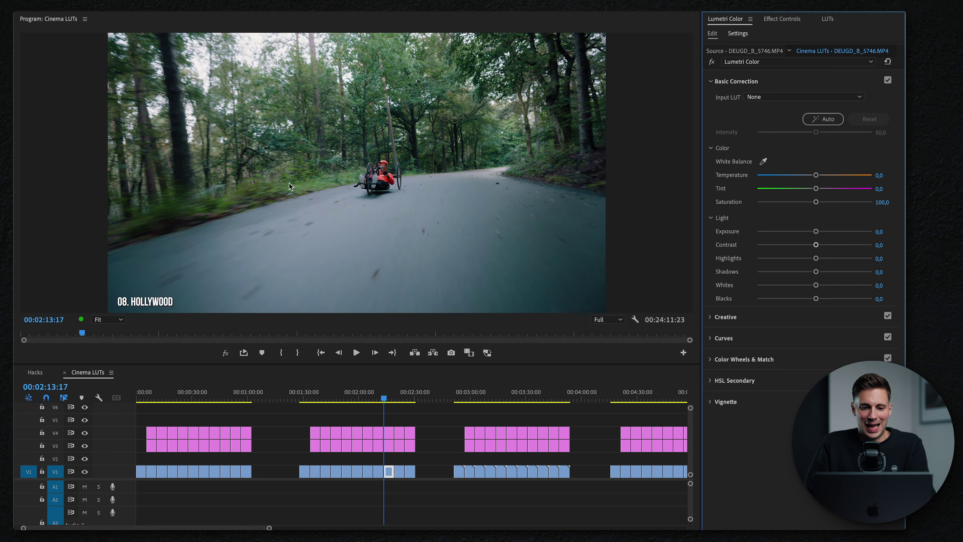
key("Down")
key("Down")
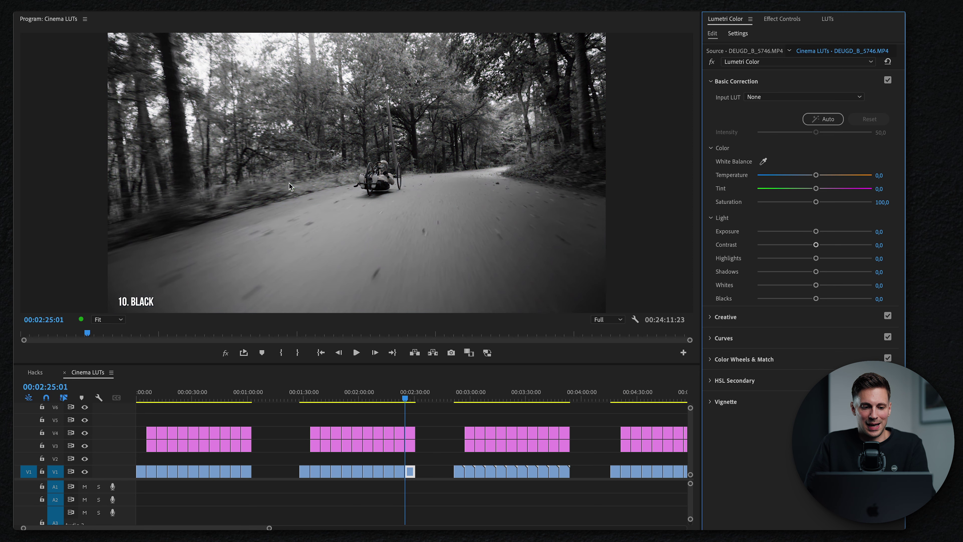
key("Down")
key("Down")
key("Down")
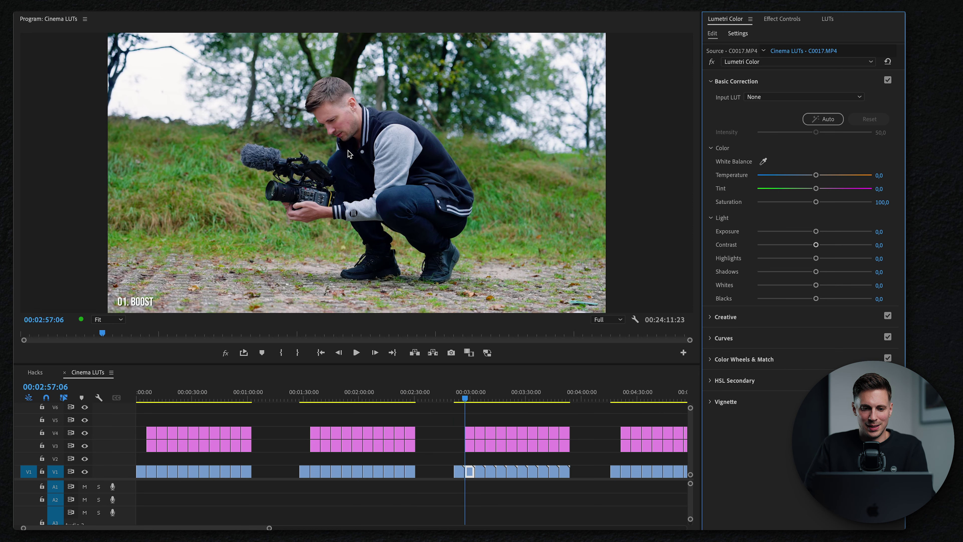
key("Down")
key("Down")
key("Down")
key("Down")
key("Down")
key("Down")
key("Down")
key("Down")
key("Down")
key("Up")
key("Up")
key("Up")
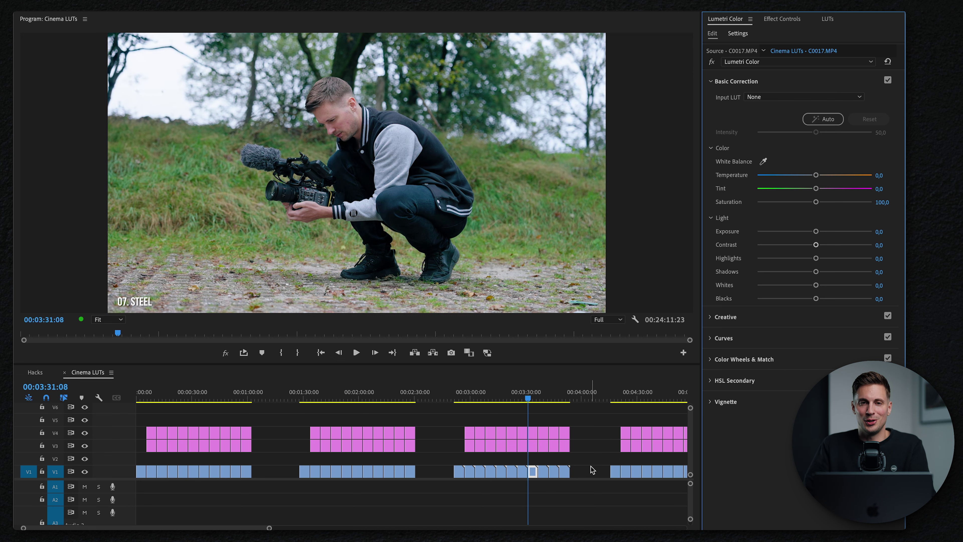
Move the playhead onto the lakeside grass clip and land on its 01. BOOST section
scroll(591, 470, "down", 2)
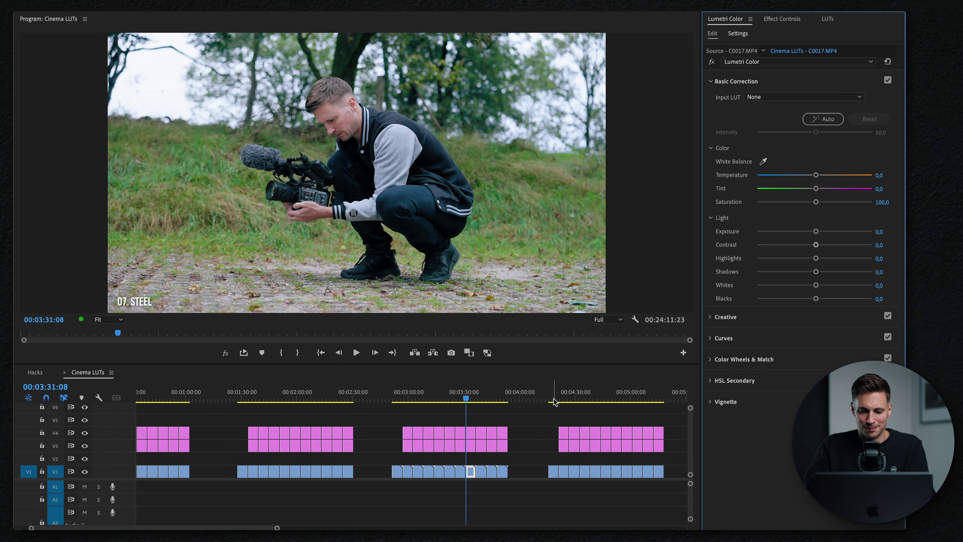
left_click(553, 401)
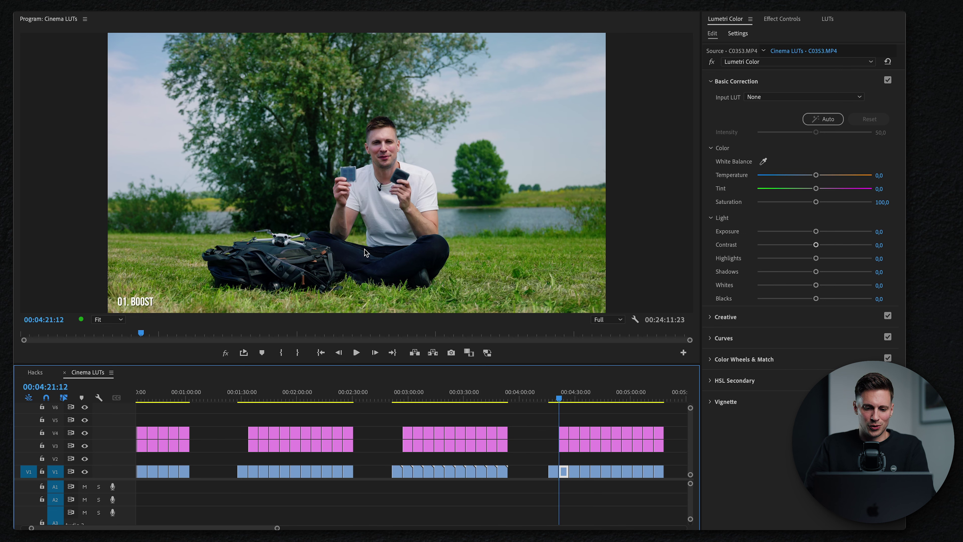
key("Up")
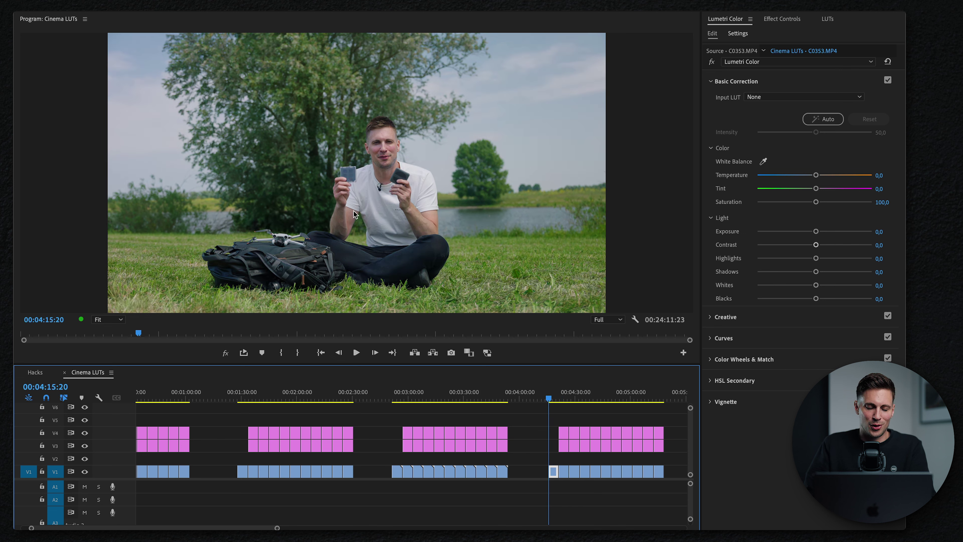
key("Down")
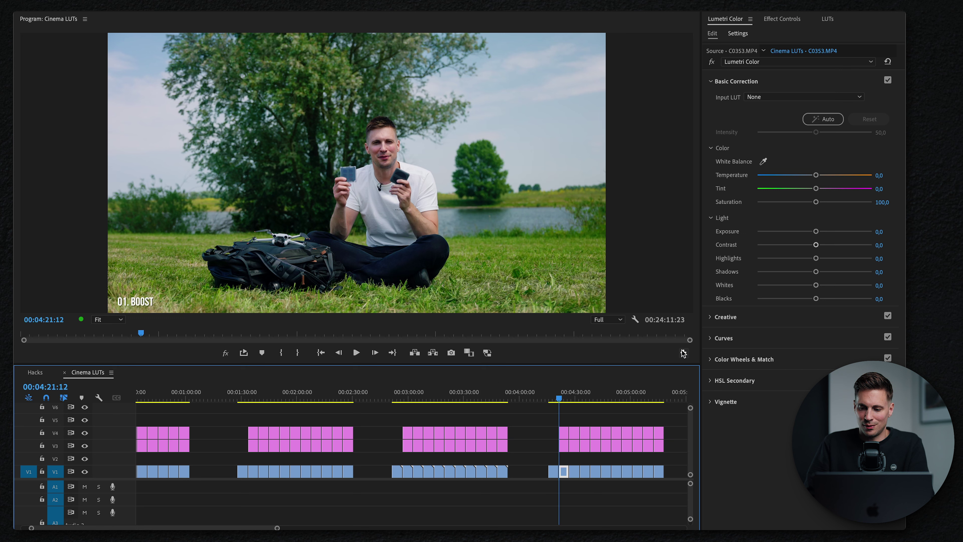
Set Shadows 24,7, Highlights -6,7 and Contrast 13,0, toggling the grade off and on to compare
left_click_drag(816, 272, 829, 272)
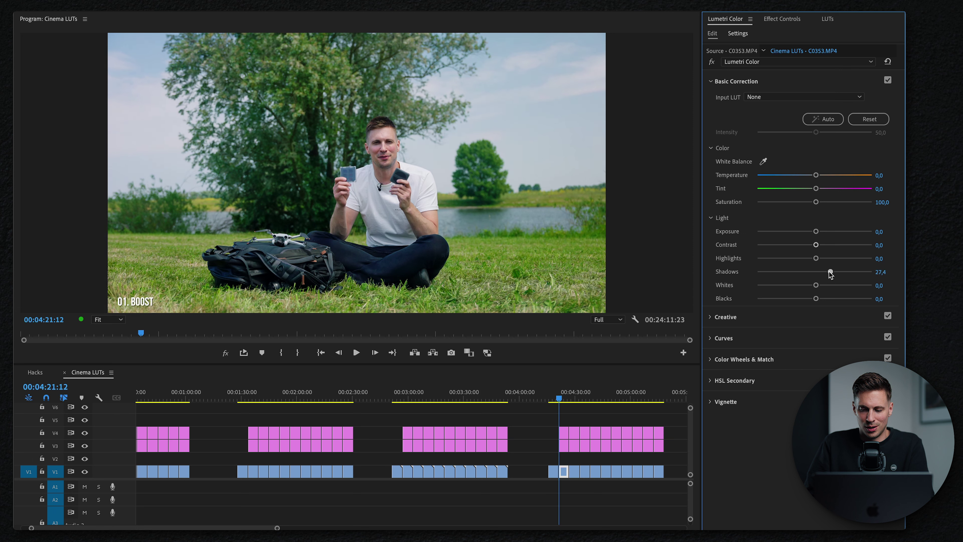
left_click_drag(815, 258, 810, 258)
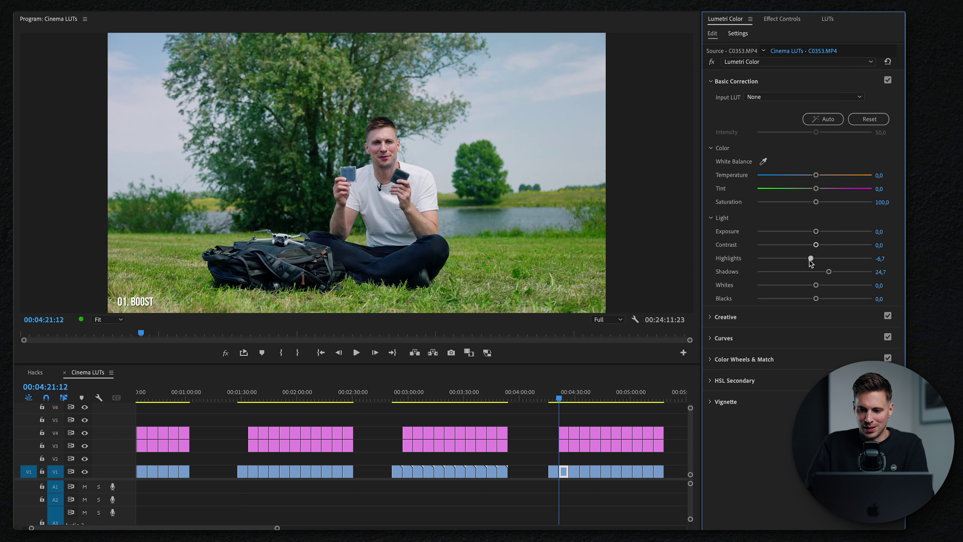
left_click(820, 245)
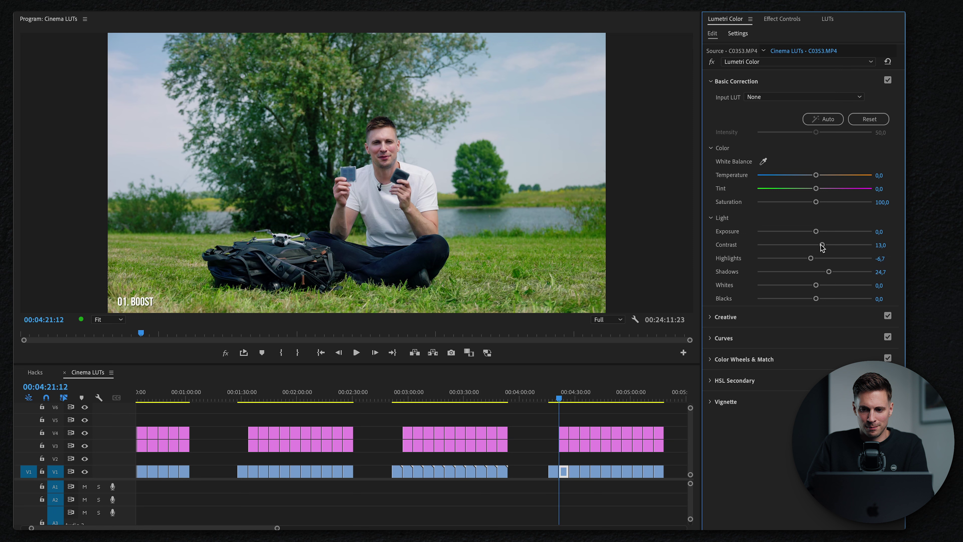
left_click(711, 62)
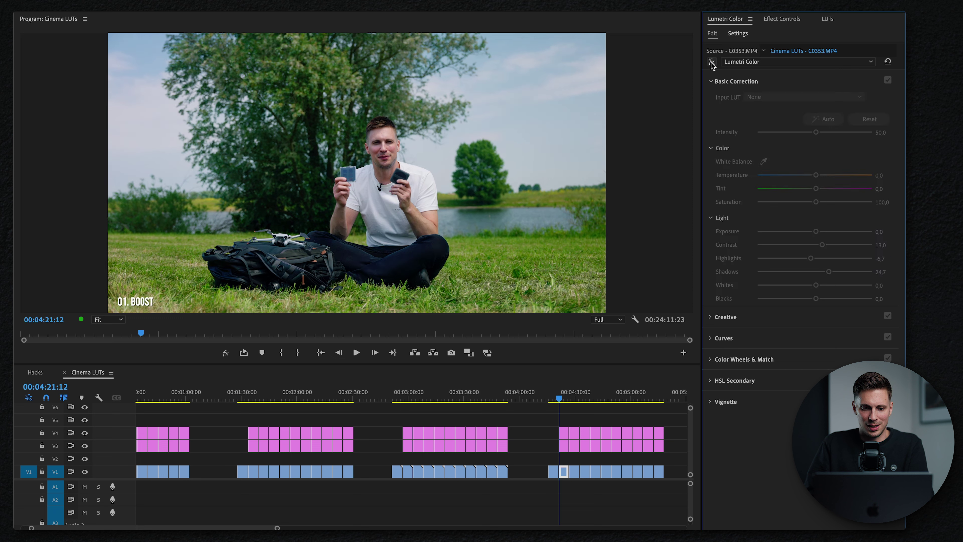
left_click(711, 62)
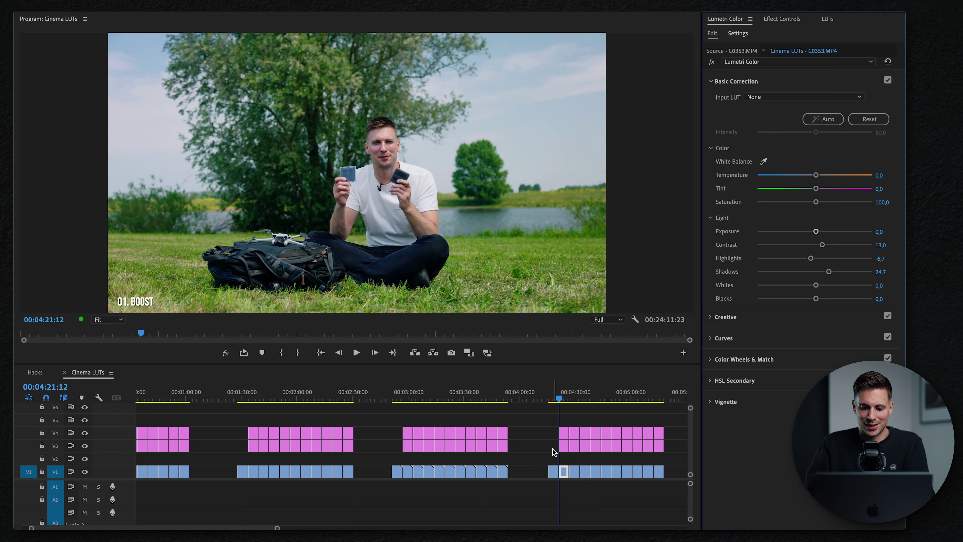
Move to 02. LUSH, show Effect Controls, and paste another Lumetri Color effect onto the clip
key("Down")
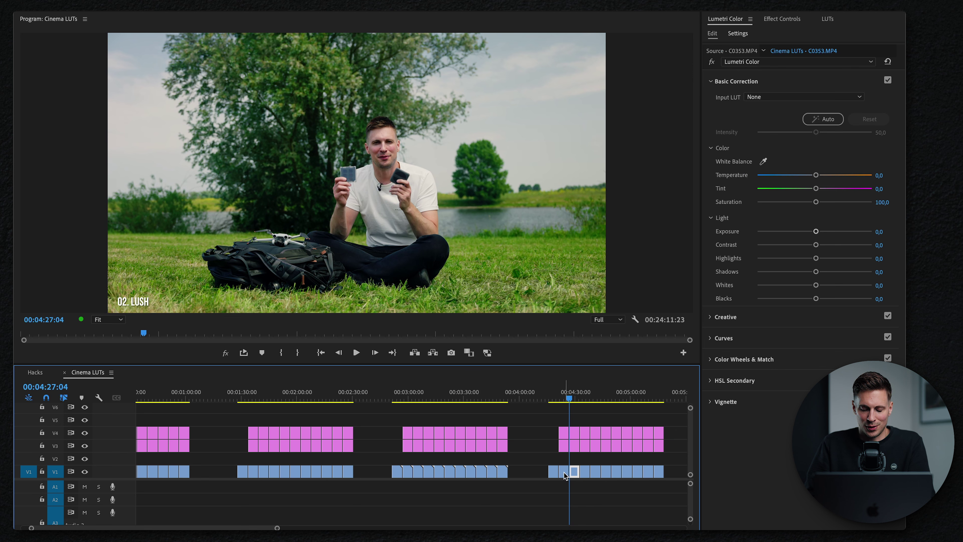
left_click(781, 18)
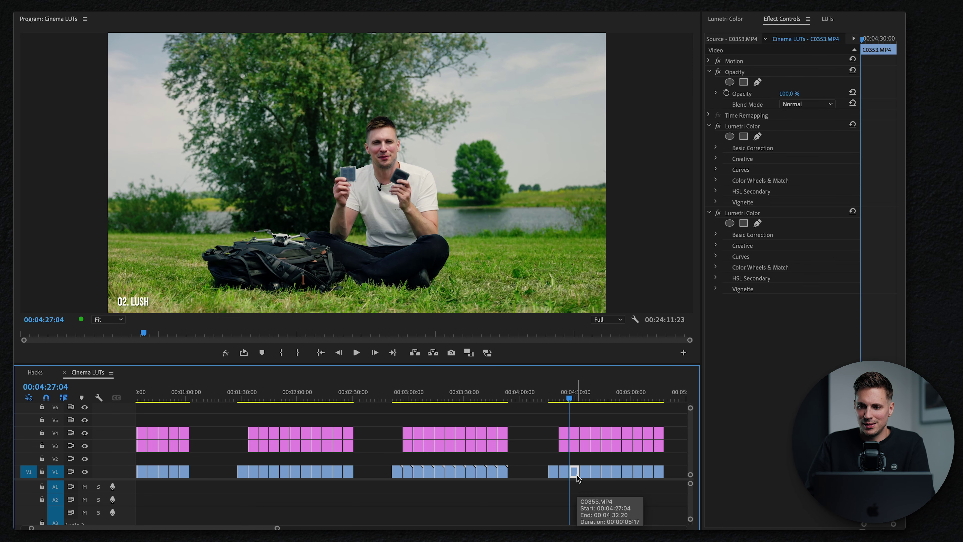
key("ctrl+v")
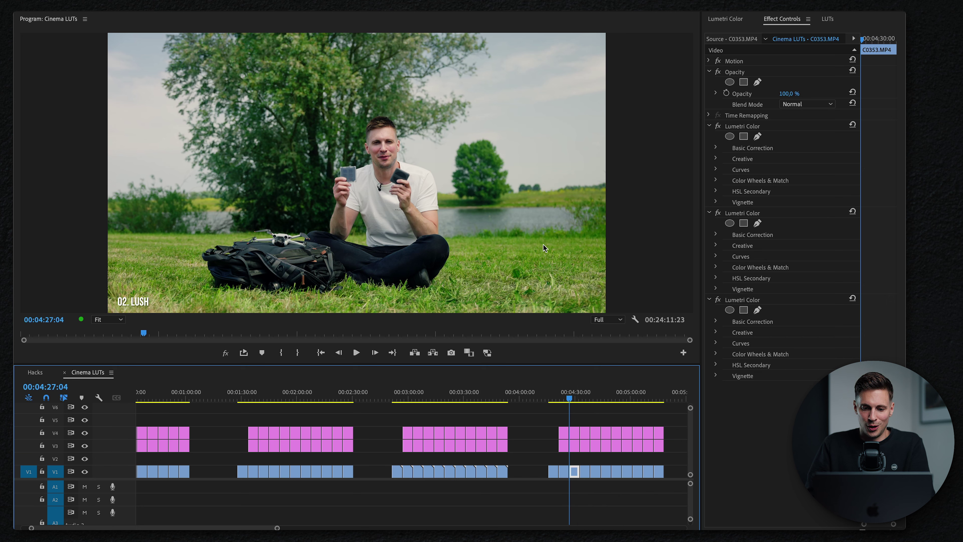
Step to the 06. VINTAGE part and delete the third Lumetri Color effect
key("Down")
key("Down")
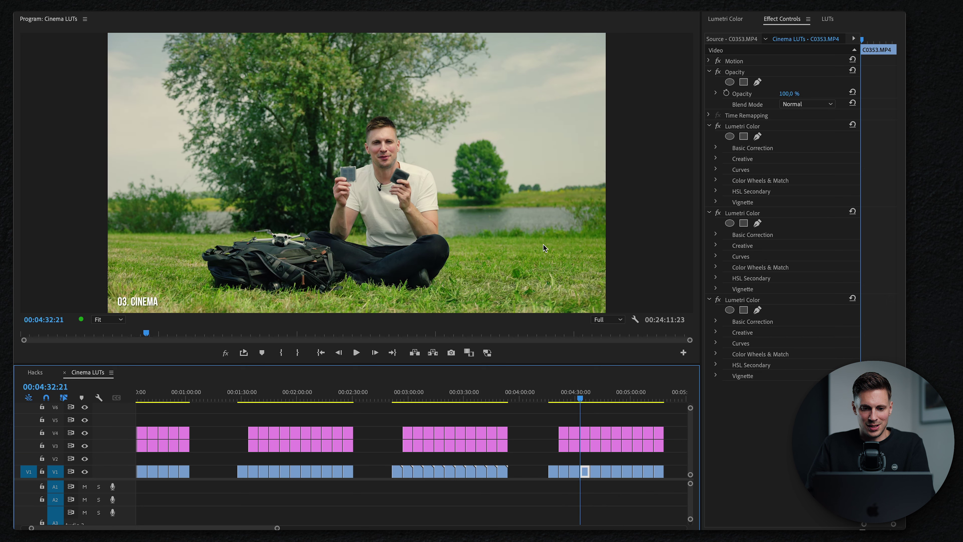
key("Down")
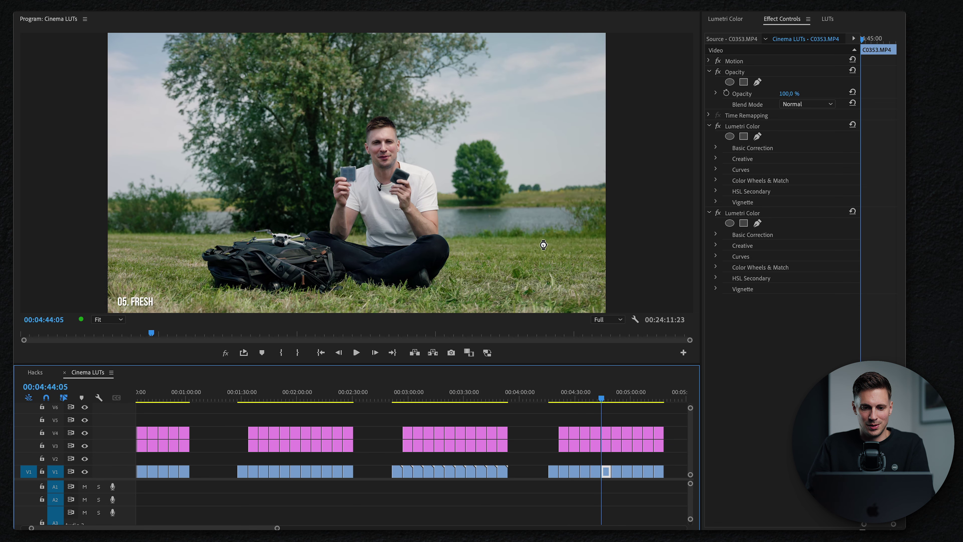
key("Down")
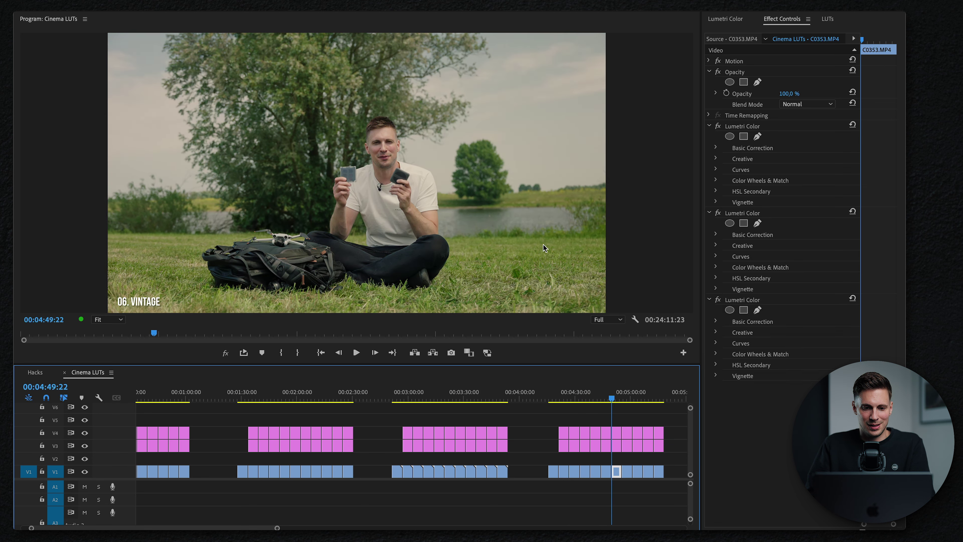
left_click(744, 299)
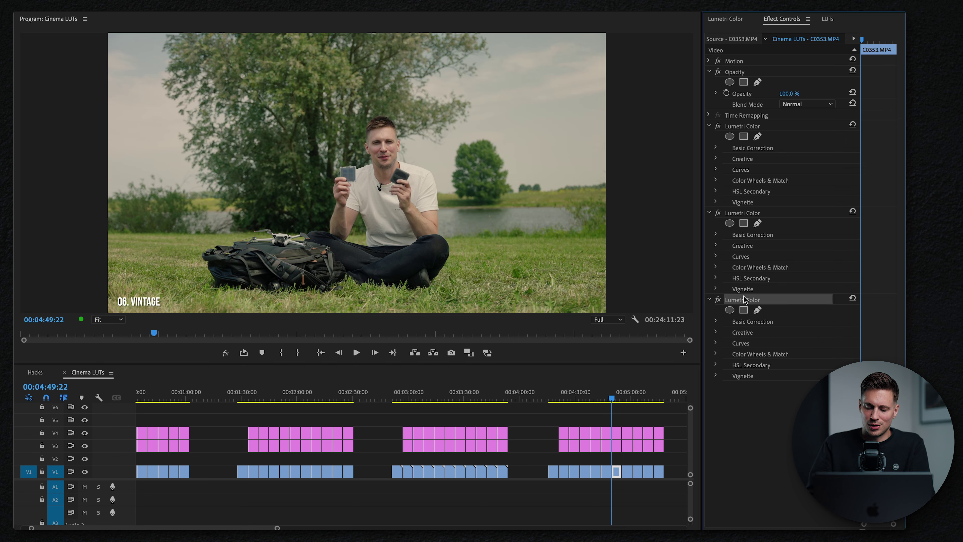
key("Delete")
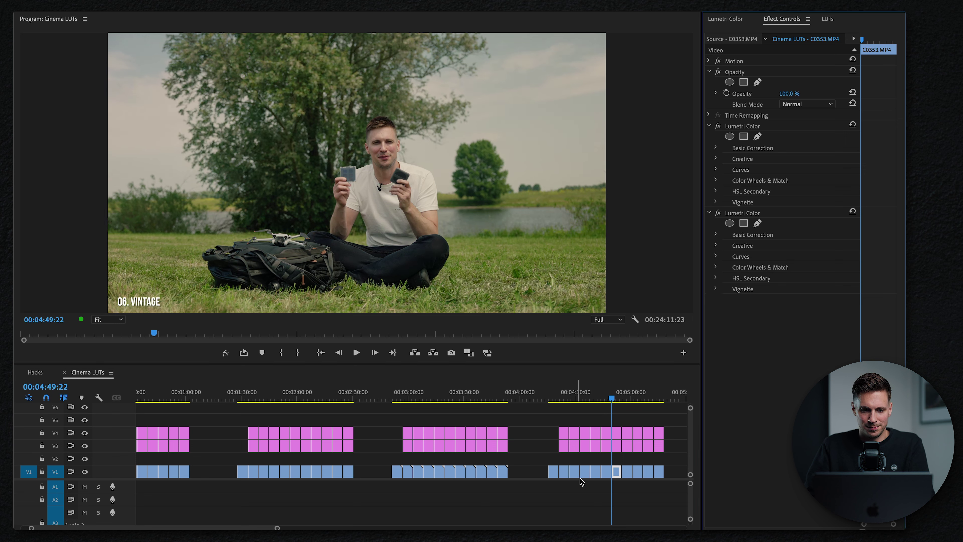
Step the grass clip through 07. STEEL, 08. HOLLYWOOD, 09. ICE and 10. BLACK onto the wedding van clip
key("Down")
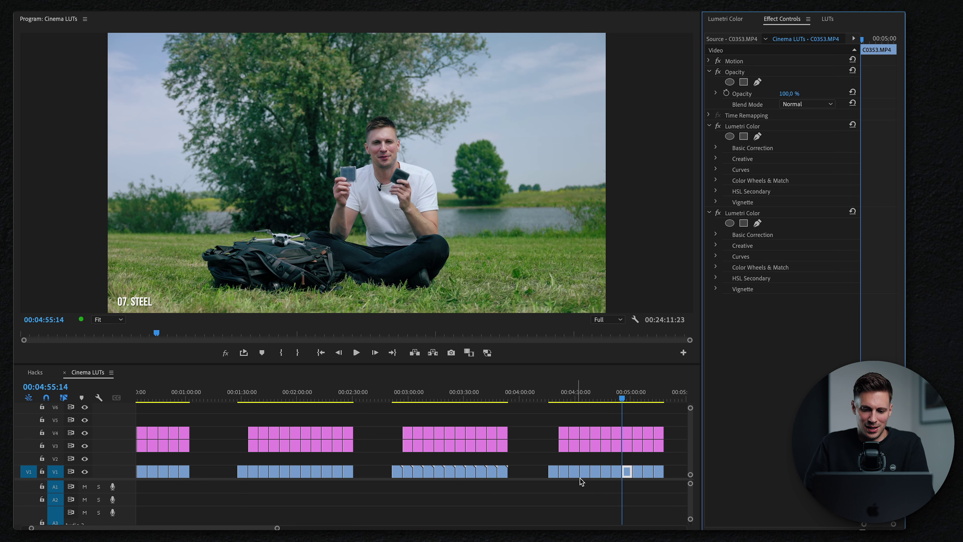
key("Down")
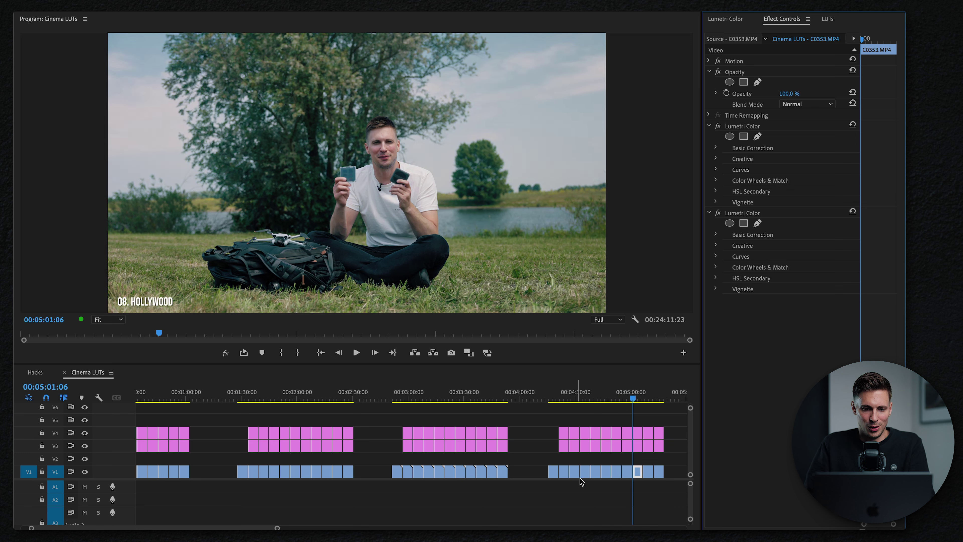
key("Down")
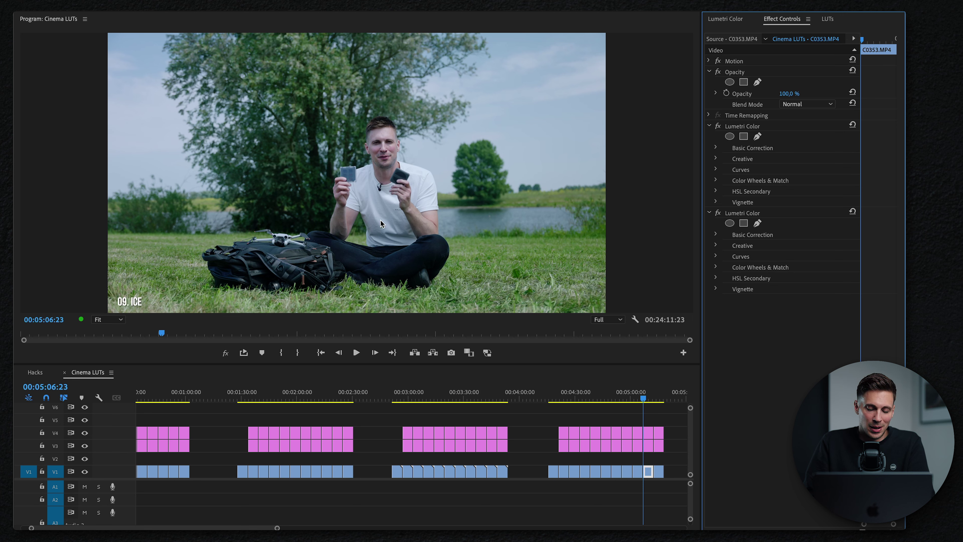
key("Down")
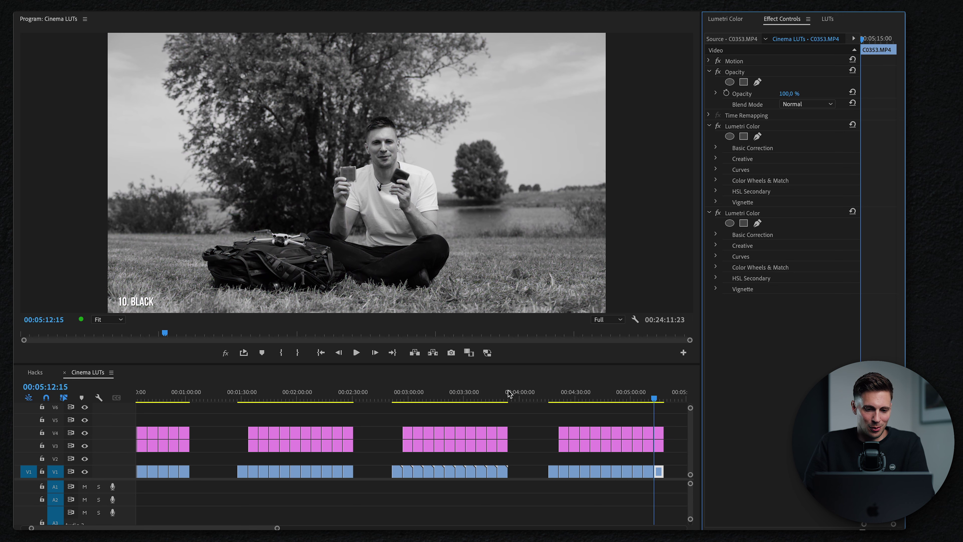
key("Down")
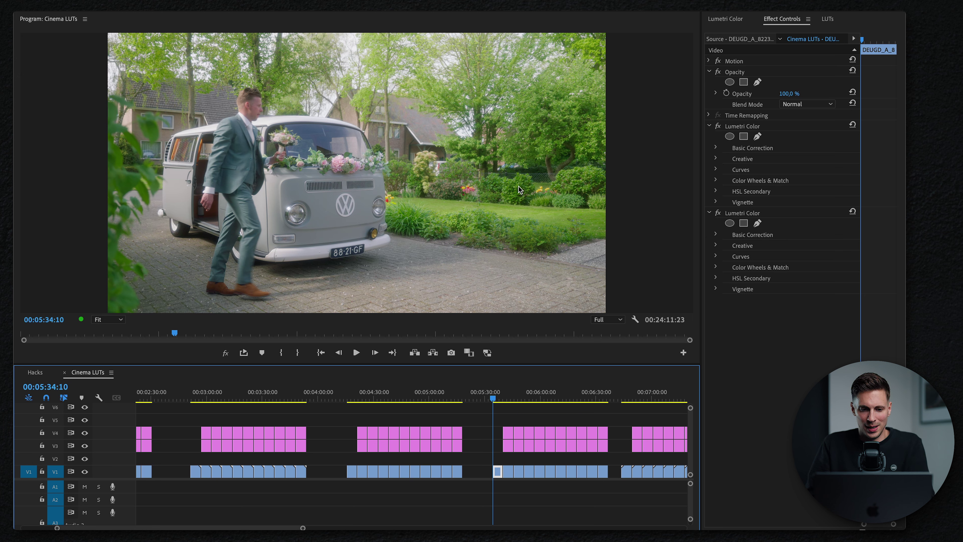
Step the van clip from 01. BOOST forward to 09. ICE, then back to 05. FRESH
key("Down")
key("Down")
key("Down")
key("Down")
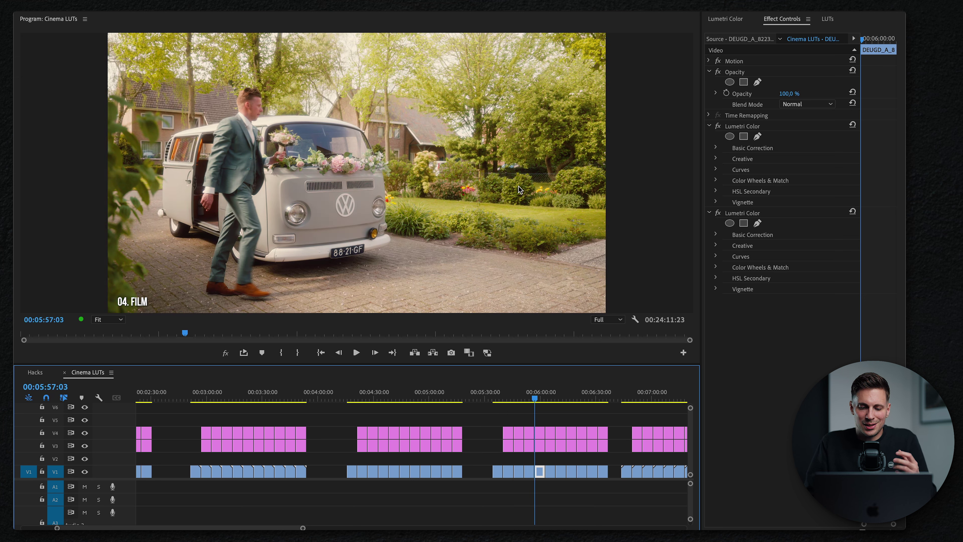
key("Down")
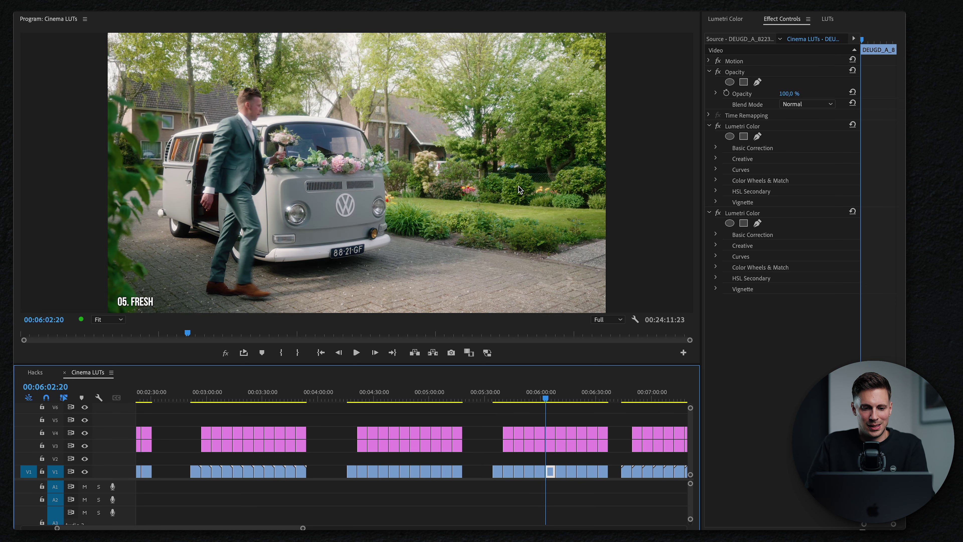
key("Down")
key("Down")
key("Down")
key("Down")
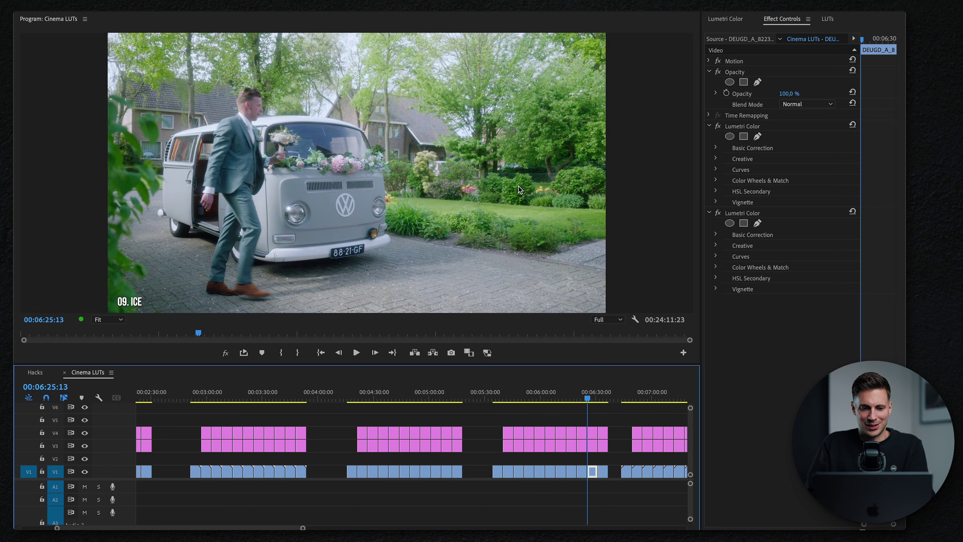
key("Down")
key("Up")
key("Up")
key("Up")
key("Up")
key("Up")
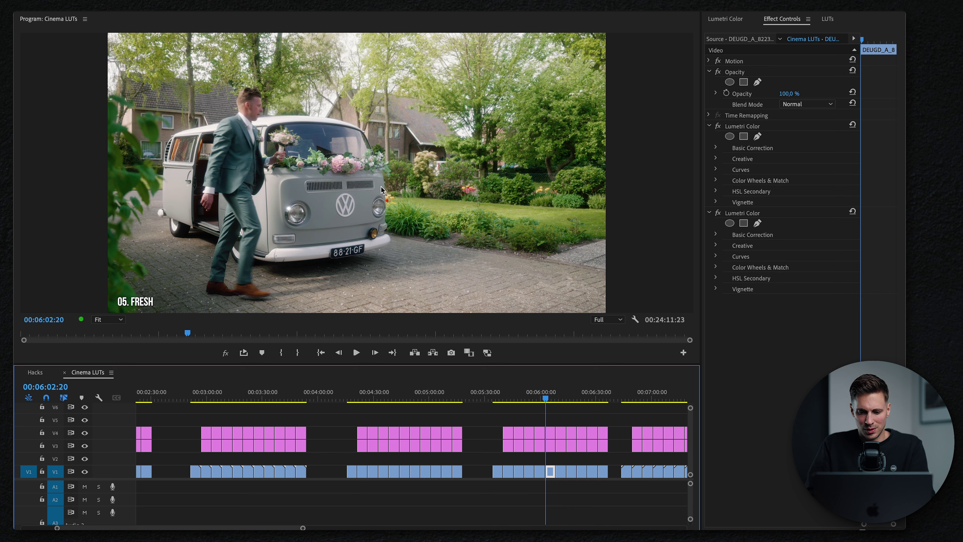
Bring up Lumetri Color and set the FRESH clip's Shadows to -13,9 and Exposure to 0,1
key("shift+7")
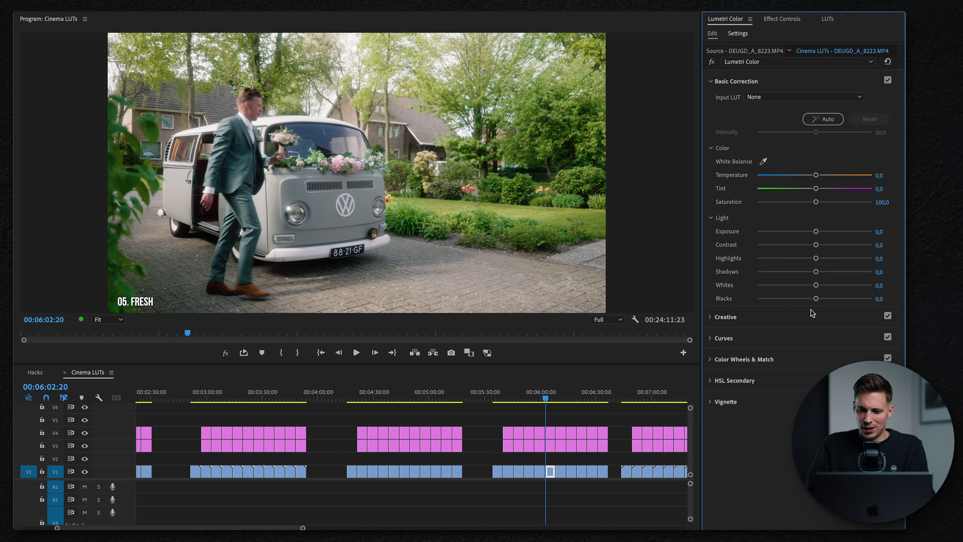
left_click(806, 271)
left_click_drag(804, 272, 806, 271)
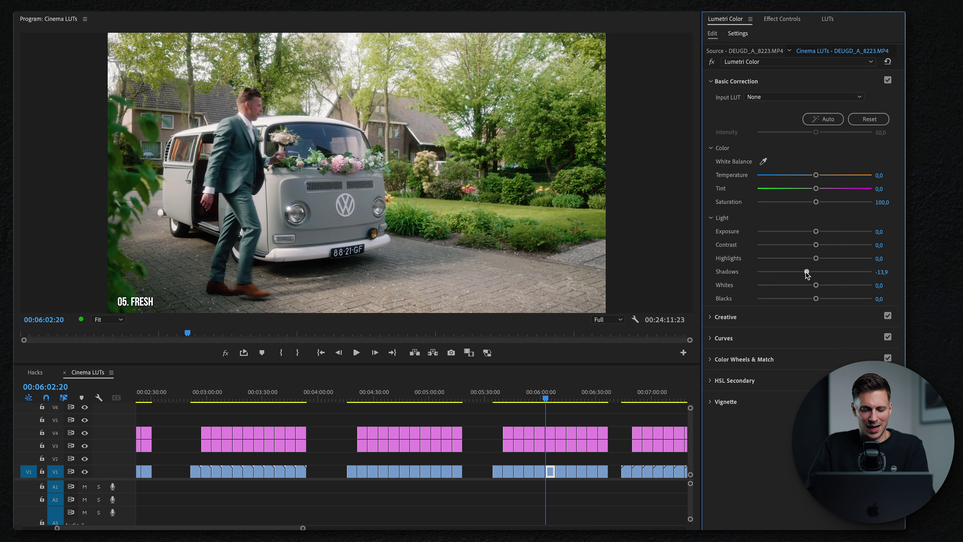
left_click(885, 231)
key("Up")
key("Return")
Set Temperature to 6 and Tint to 2, then toggle the grade off and on to compare
left_click(886, 174)
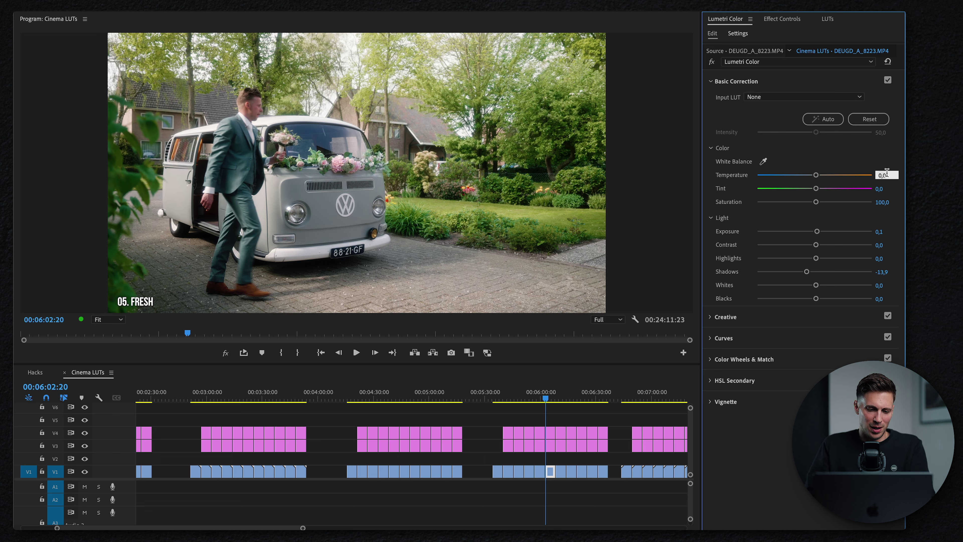
type("10")
key("BackSpace")
key("BackSpace")
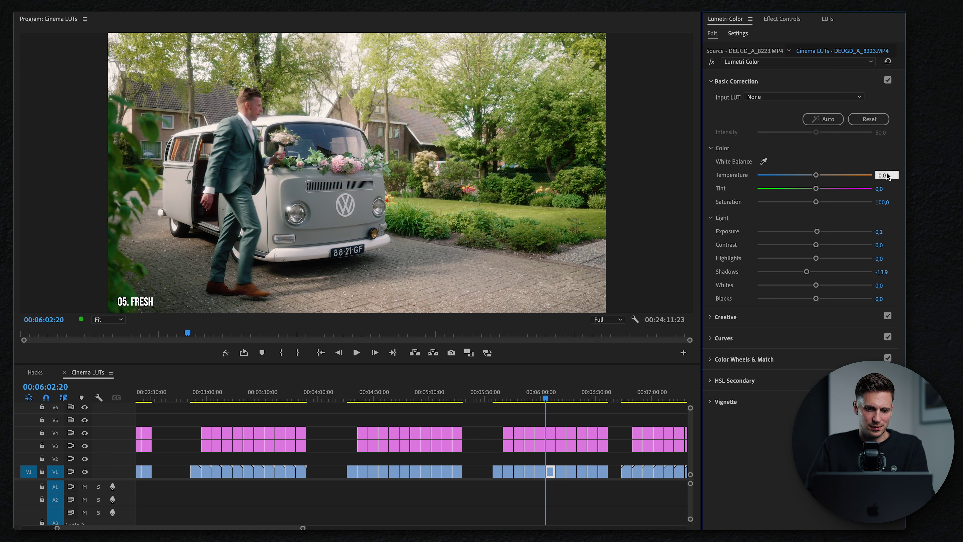
type("-10")
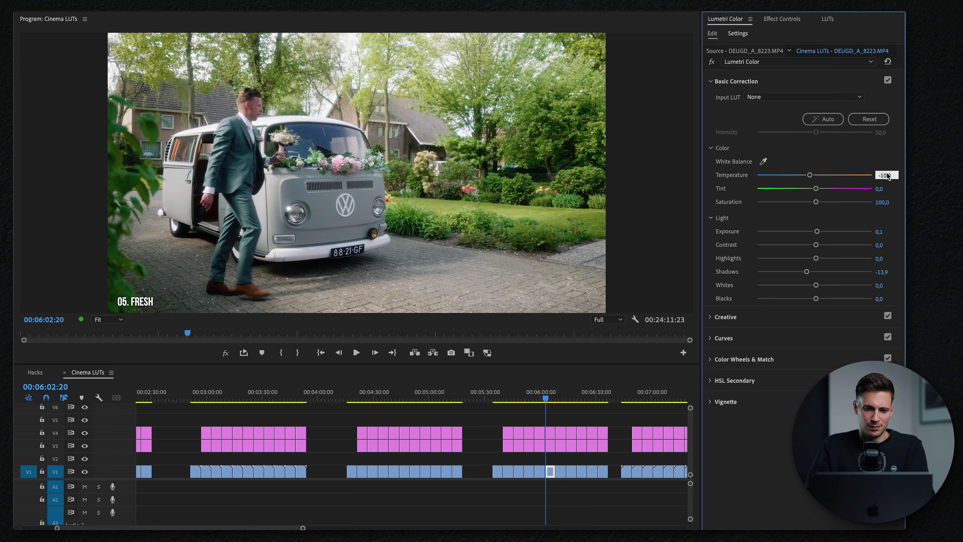
key("BackSpace")
key("BackSpace")
key("BackSpace")
type("7")
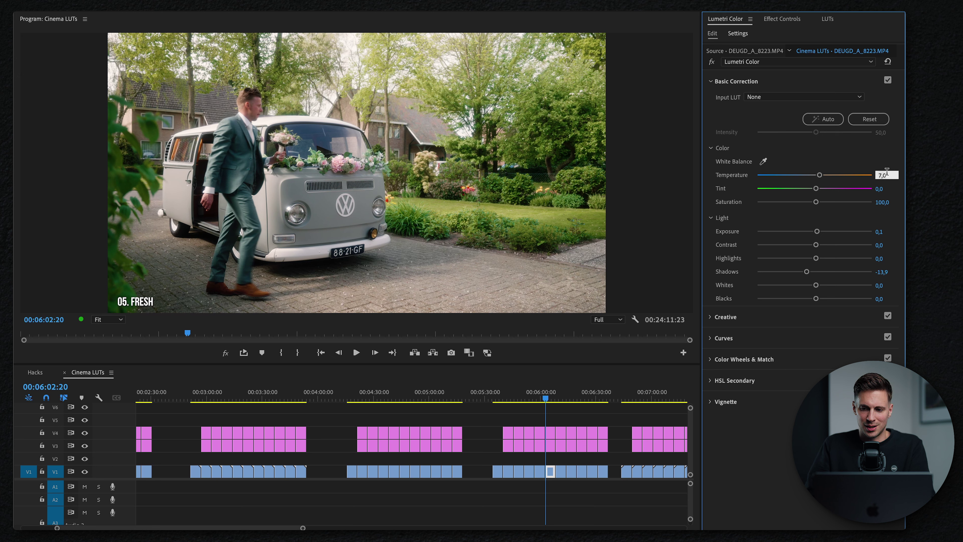
key("Tab")
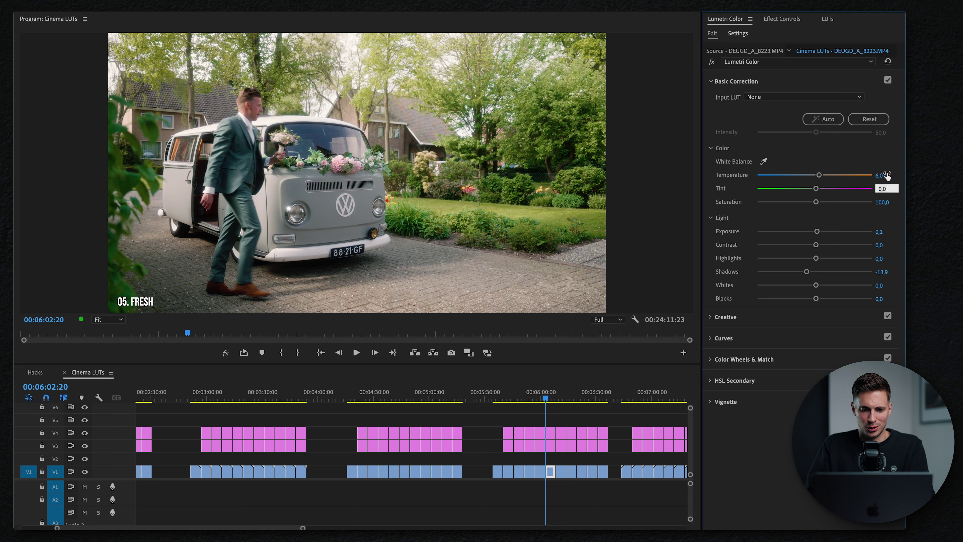
type("10")
type("0")
type("2")
key("Return")
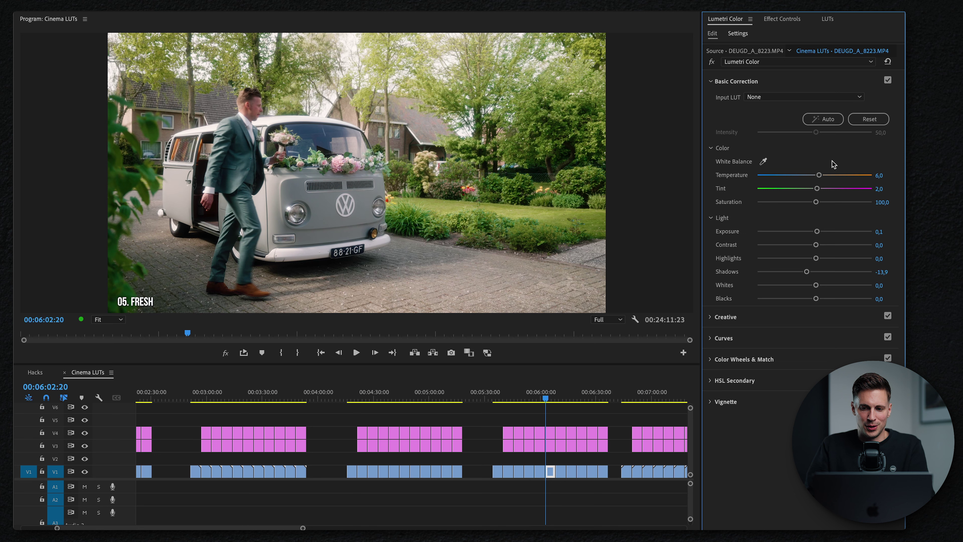
left_click(711, 63)
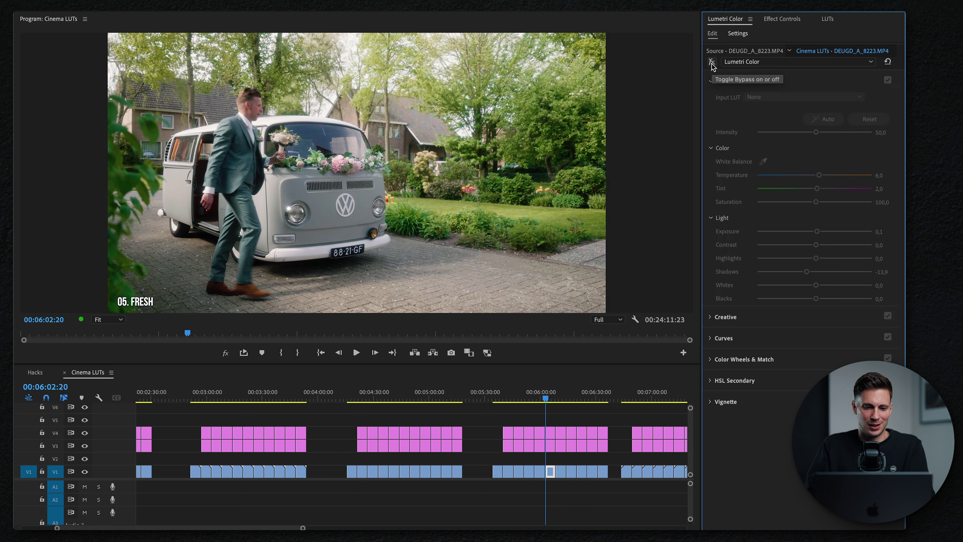
left_click(712, 63)
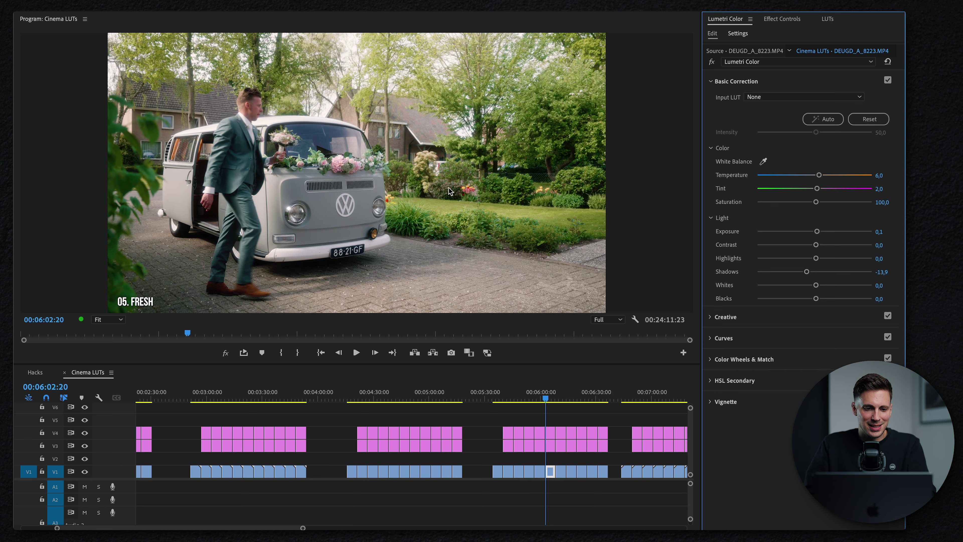
Step the booth clip through the 01. BOOST, 02. LUSH and 03. CINEMA looks, returning to LUSH
left_click(634, 405)
key("Down")
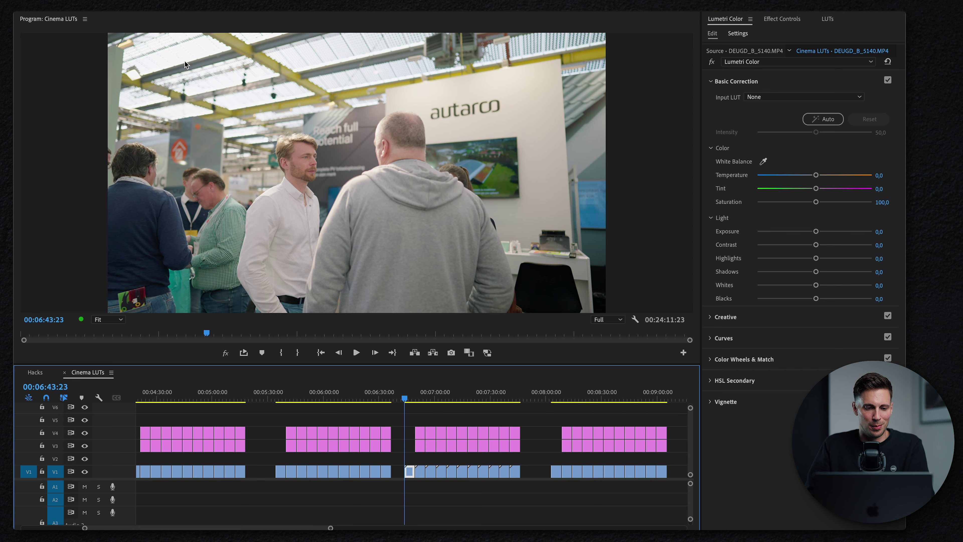
key("Down")
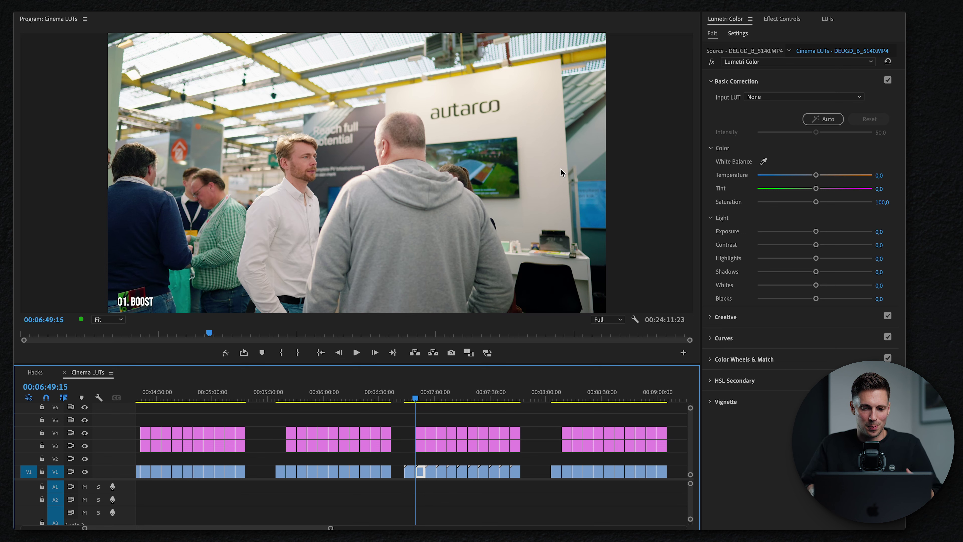
key("Down")
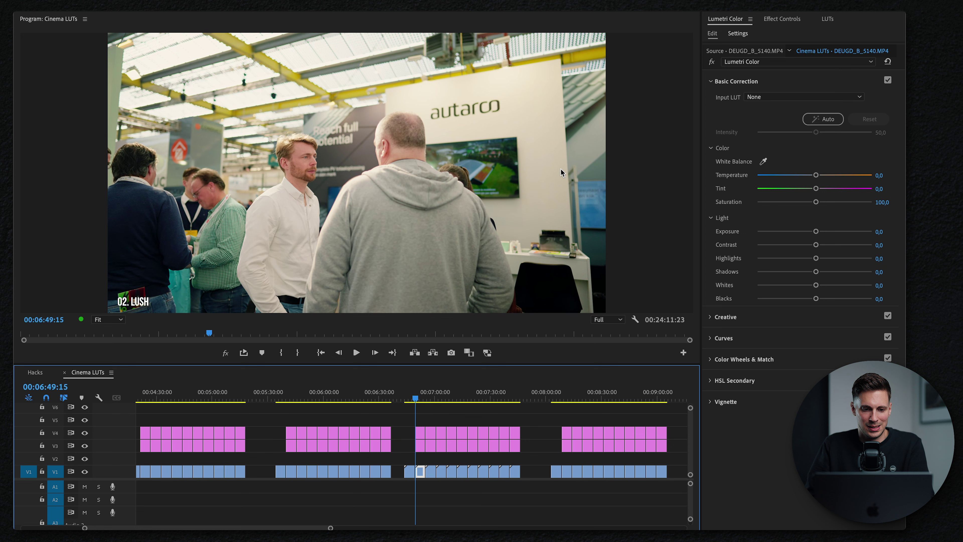
key("Down")
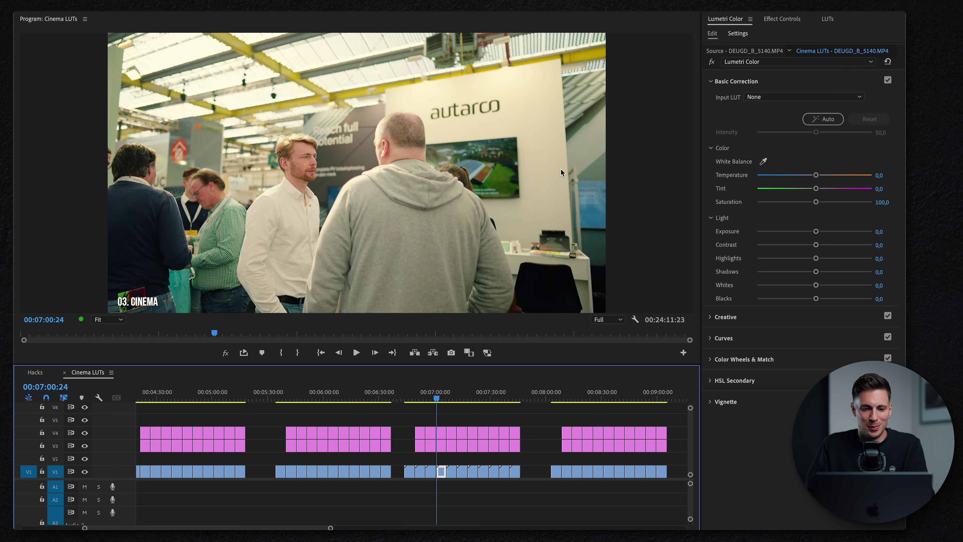
key("Up")
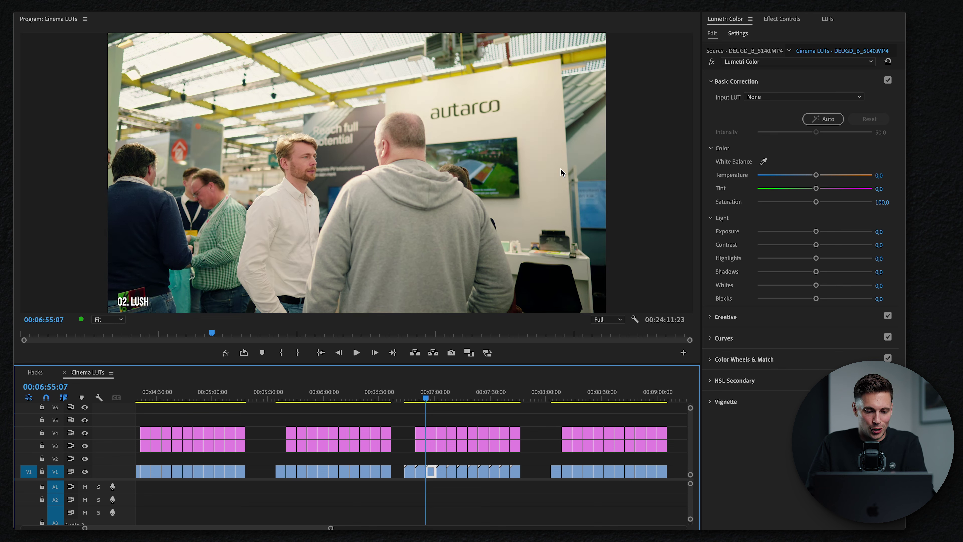
Continue through 04. FILM, 05. FRESH, 07. STEEL, 08. HOLLYWOOD, 09. ICE and 10. BLACK, ending back on 07. STEEL
key("Down")
key("Down")
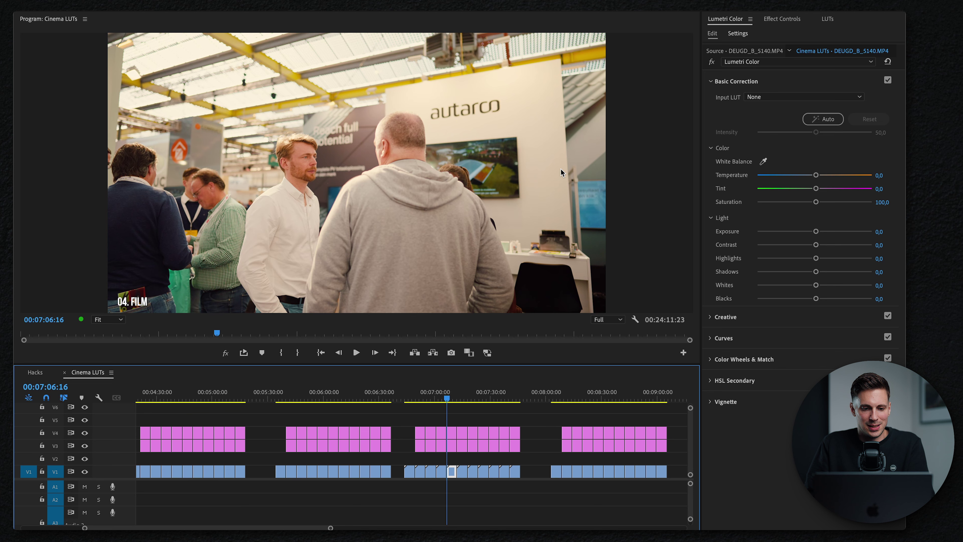
key("Down")
key("Down")
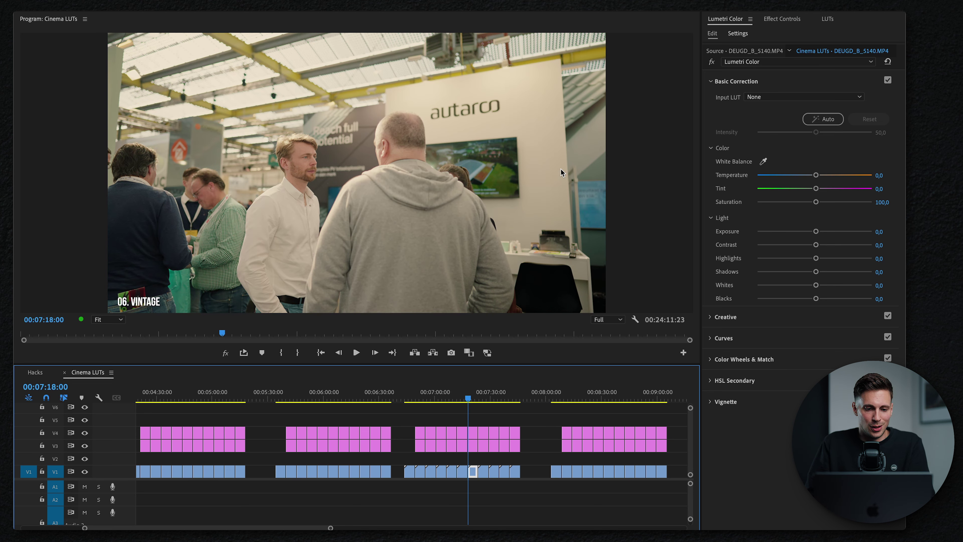
key("Down")
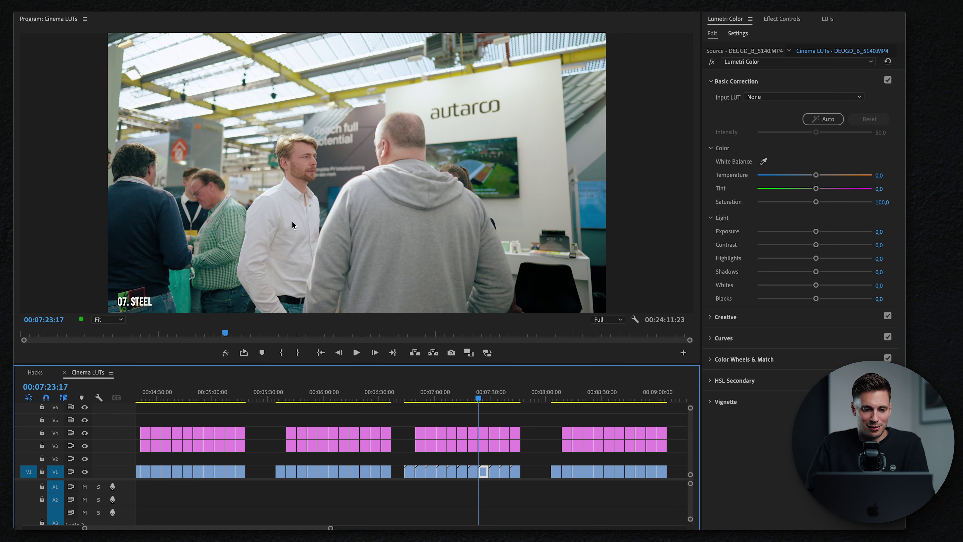
key("Down")
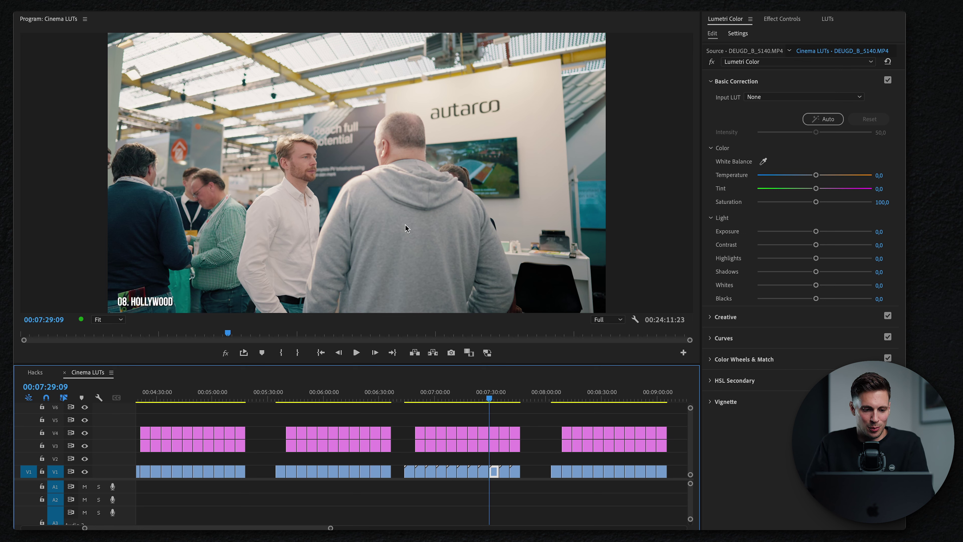
key("Down")
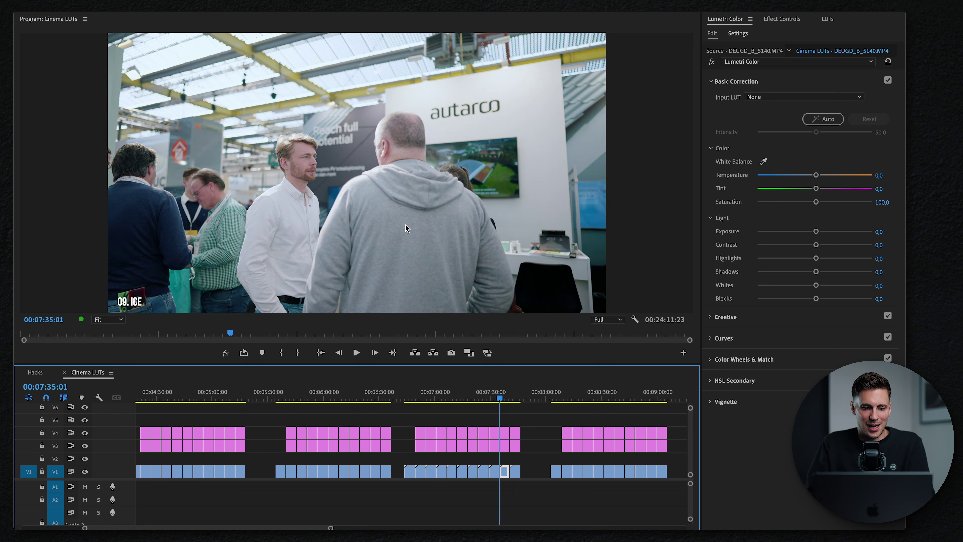
key("Down")
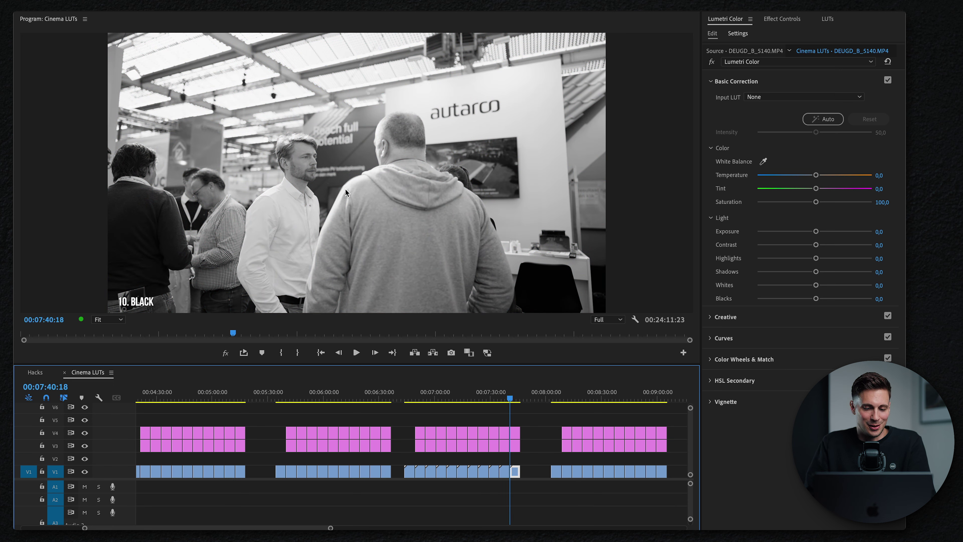
key("Up")
key("Up")
key("Up")
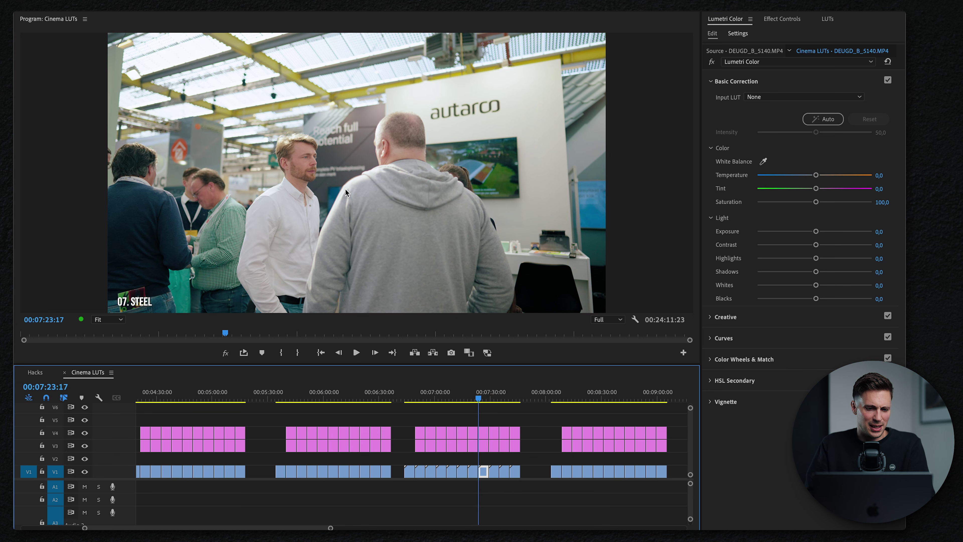
Give the booth clip's 02. LUSH look Lumetri Temperature 10, compare with fx bypassed, then go to the beach clip
left_click(428, 395)
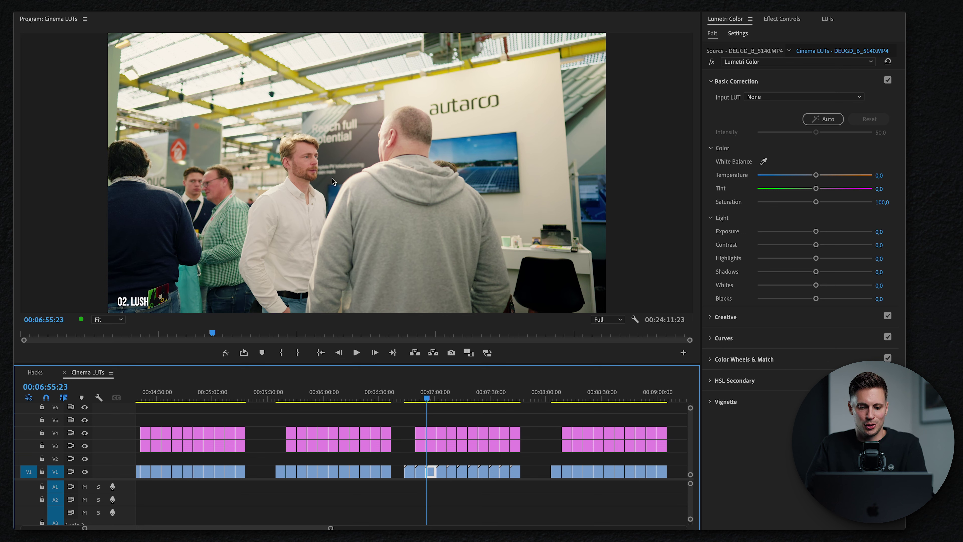
left_click(880, 175)
type("10")
key("Return")
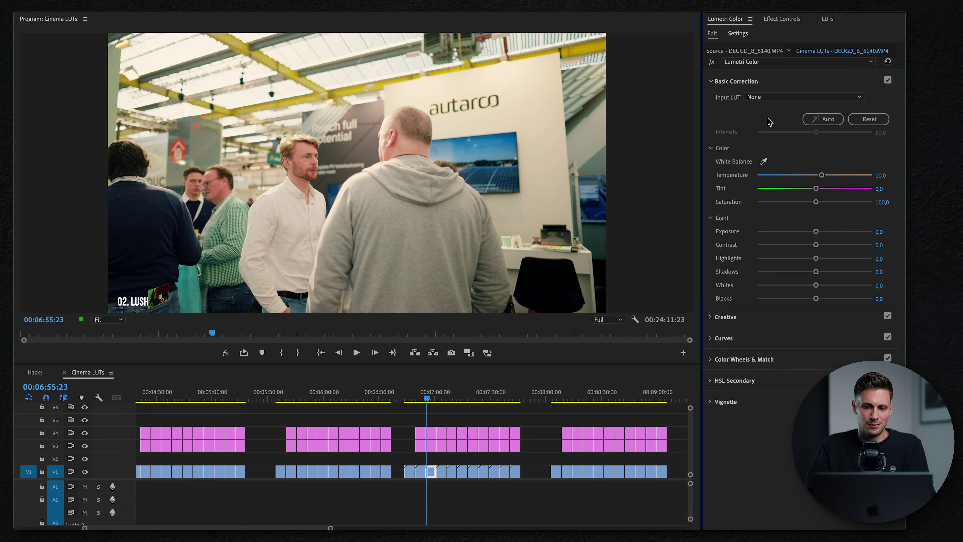
left_click(712, 62)
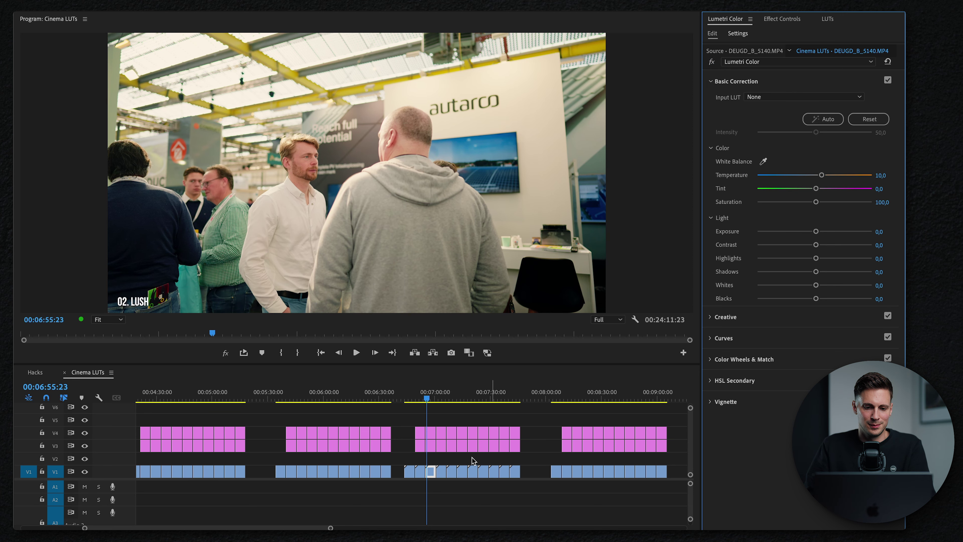
left_click(557, 398)
Step the beach clip's looks up to 07. STEEL, back to 05. FRESH, then jump to the interview clip
left_click(584, 398)
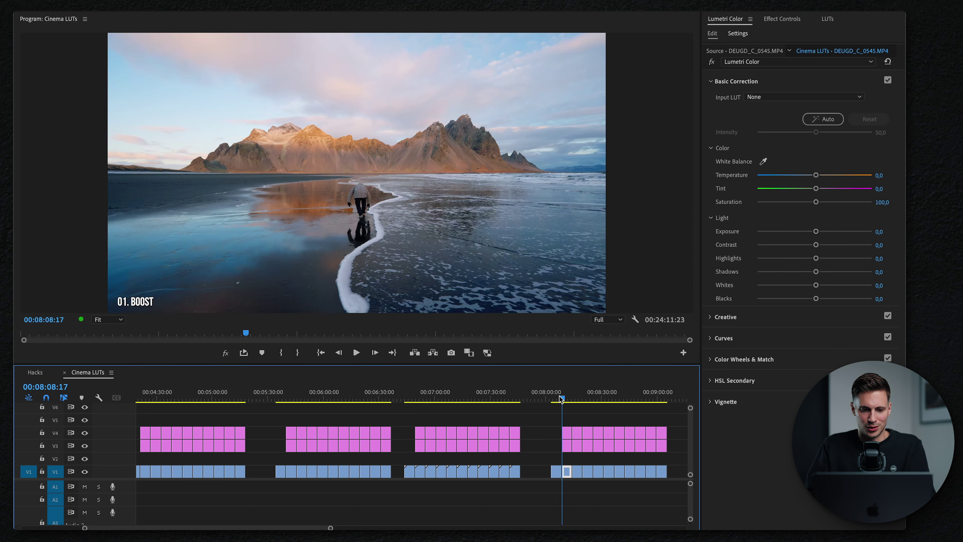
scroll(586, 464, "down", 3)
scroll(586, 465, "down", 3)
key("Down")
key("Down")
key("Down")
key("Down")
key("Down")
key("Down")
key("Up")
key("Up")
key("Up")
key("Up")
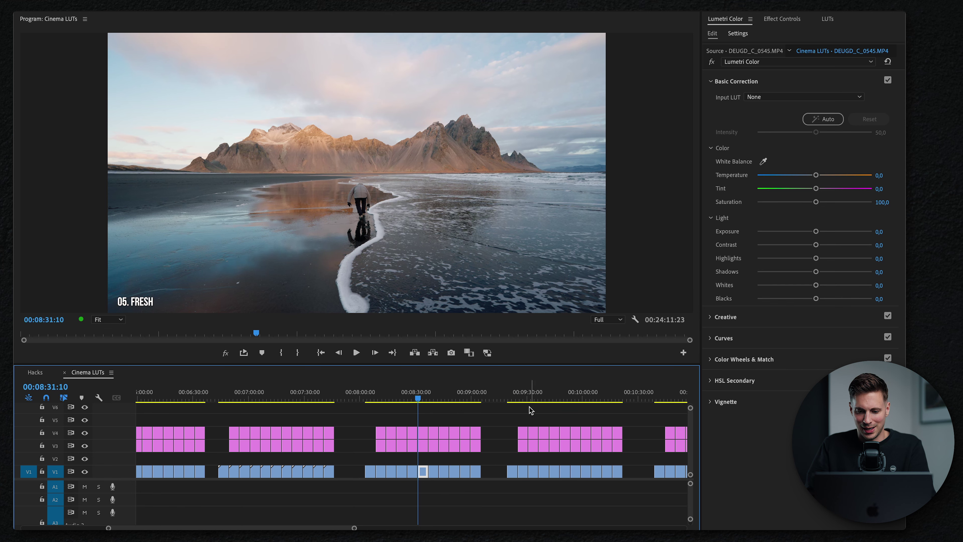
left_click(514, 397)
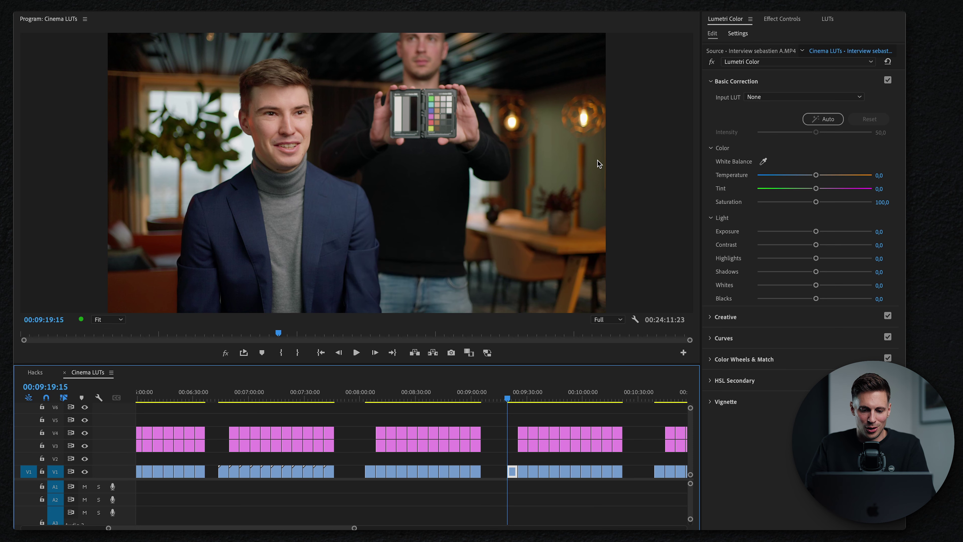
Step the interview clip through BOOST, LUSH, FILM, FRESH, VINTAGE to 07. STEEL, comparing against 08. HOLLYWOOD
key("Down")
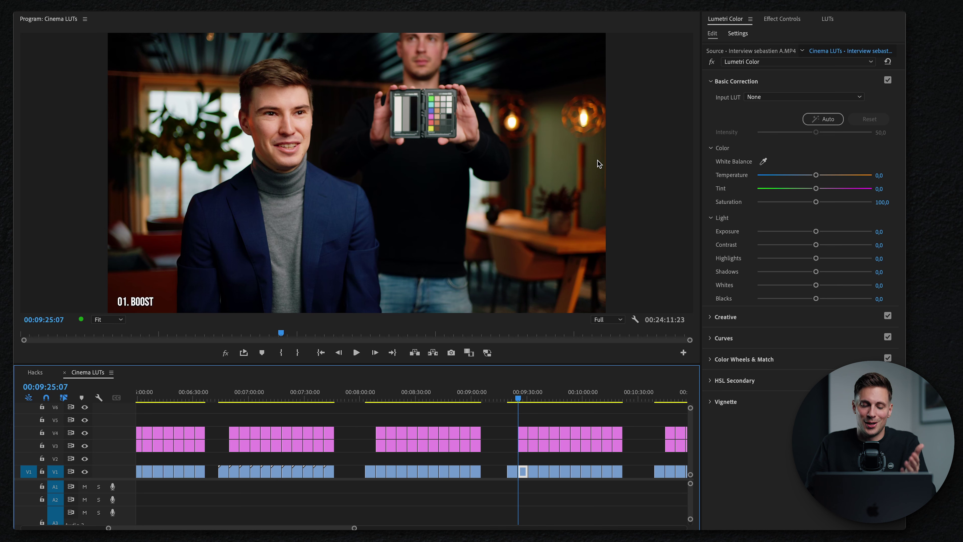
key("Down")
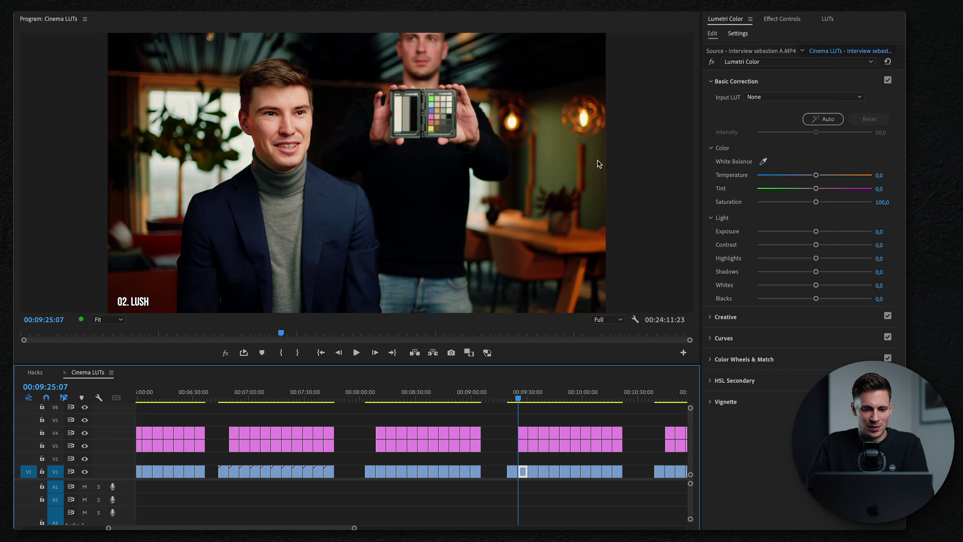
key("Down")
key("Down")
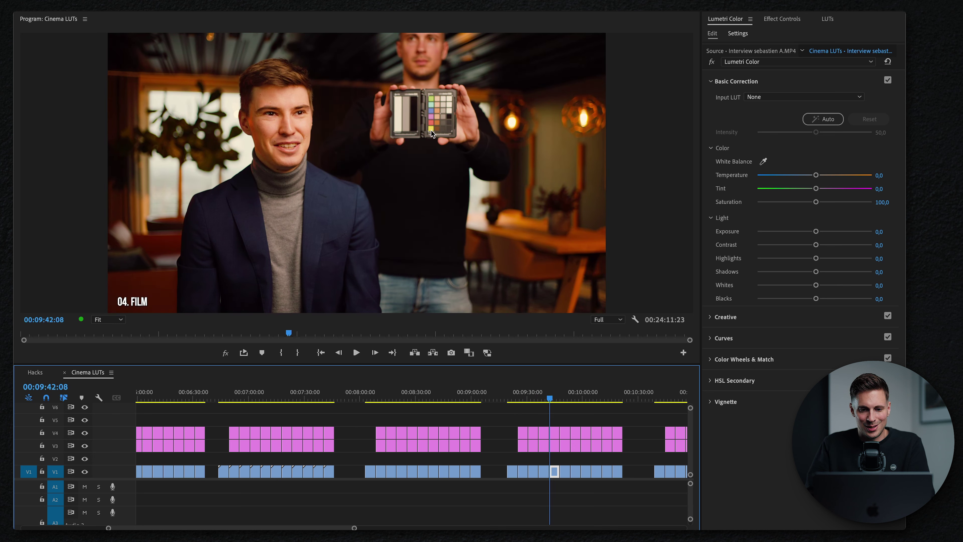
key("Down")
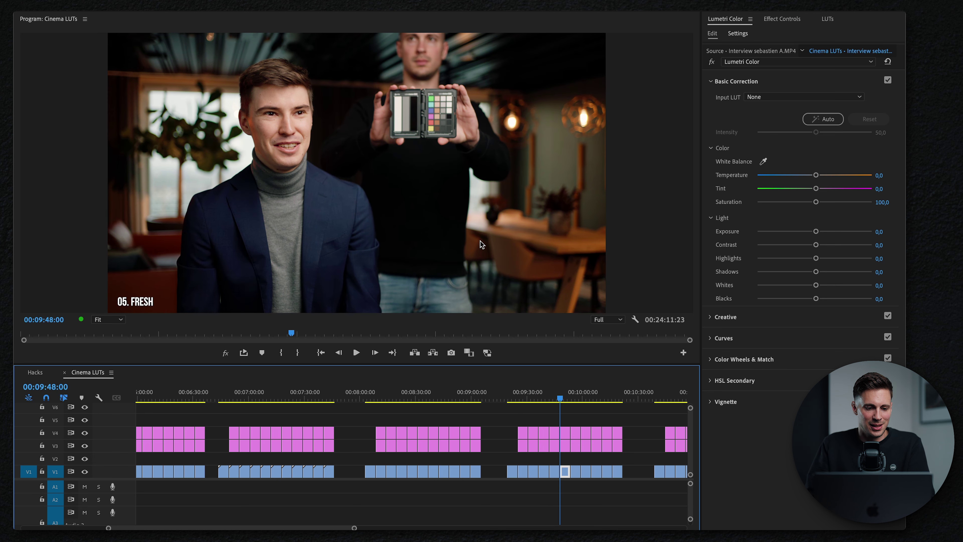
key("Down")
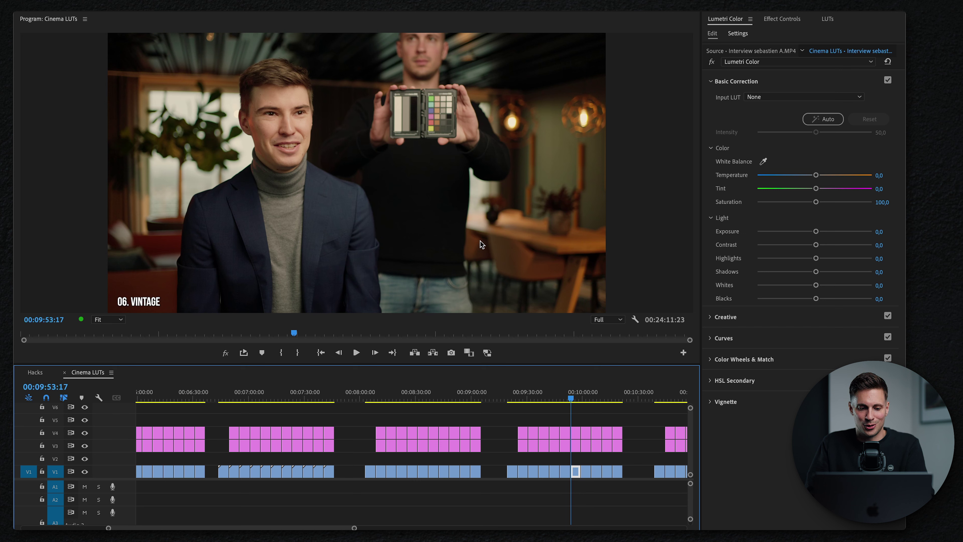
key("Down")
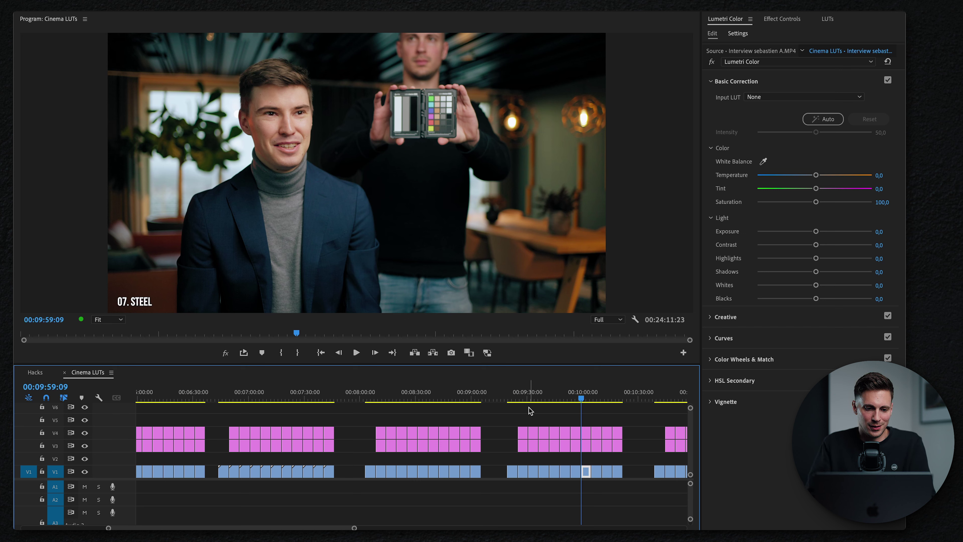
key("Down")
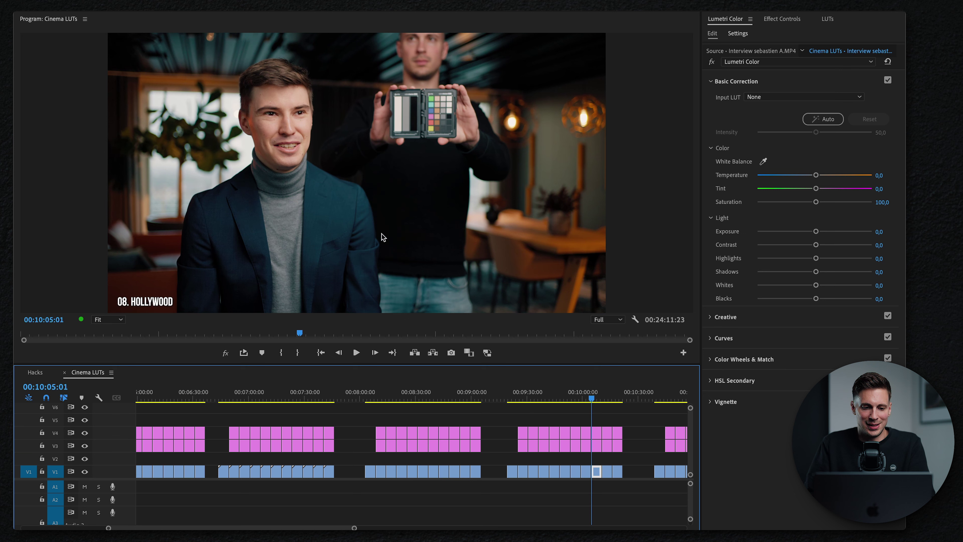
key("Up")
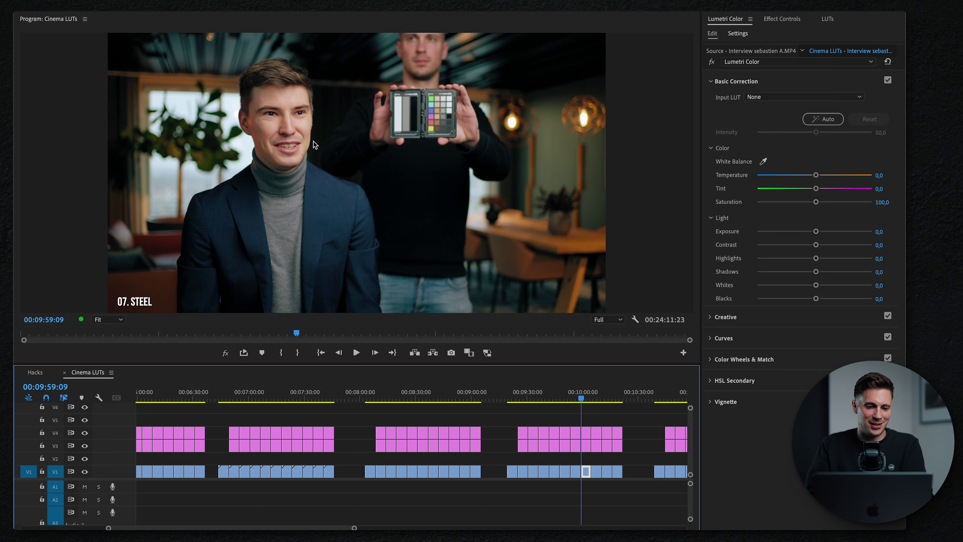
scroll(492, 436, "right", 3)
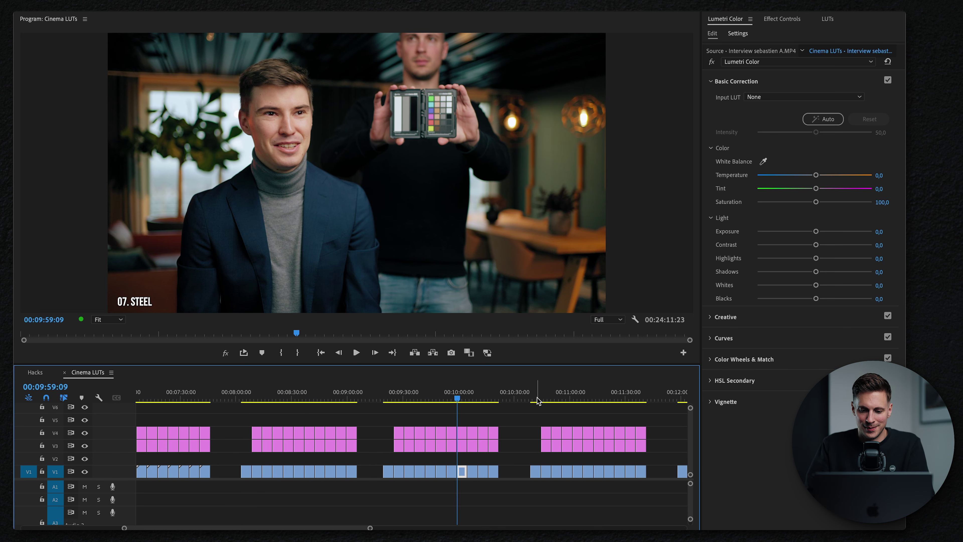
Jump to the sofa clip and step it from 03. CINEMA through FILM, FRESH and VINTAGE to 07. STEEL
left_click(537, 398)
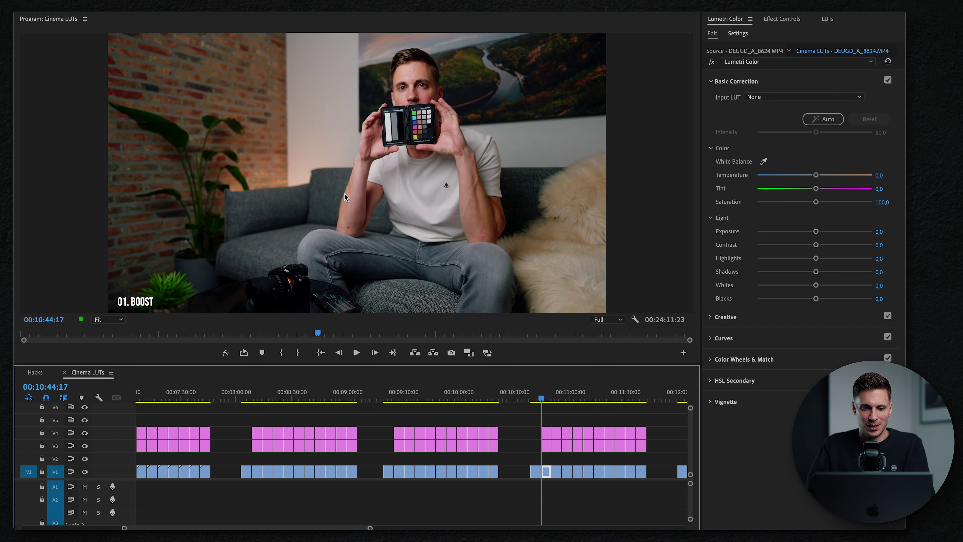
key("Down")
key("Down")
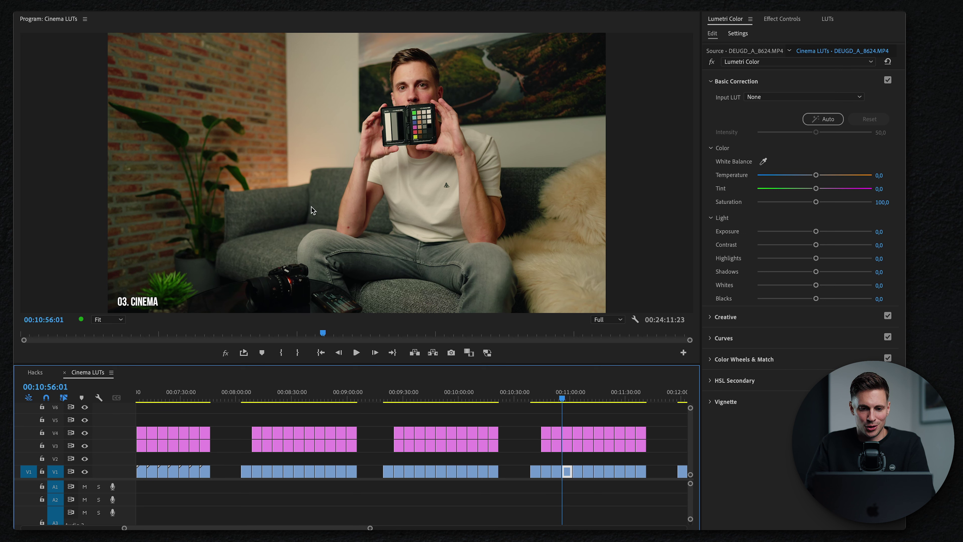
key("Down")
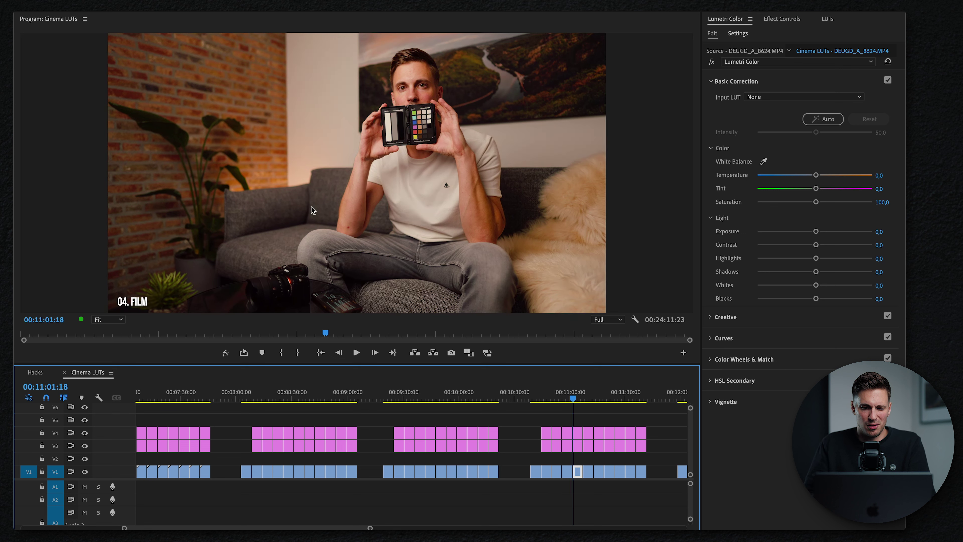
key("Down")
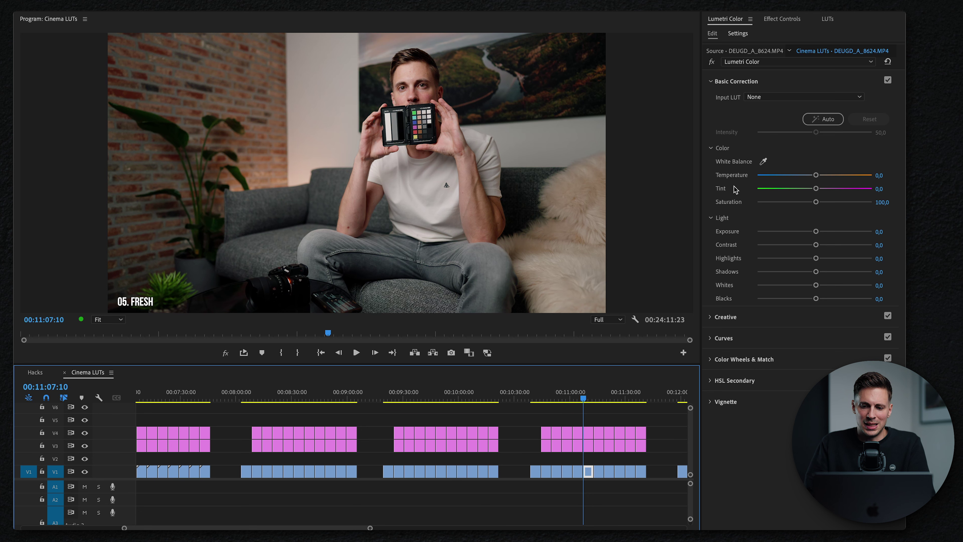
key("Down")
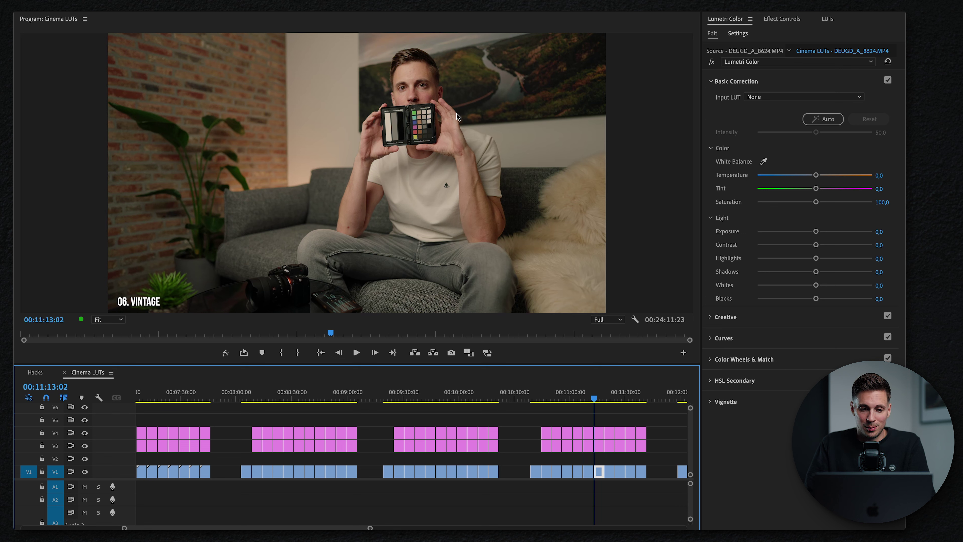
key("Down")
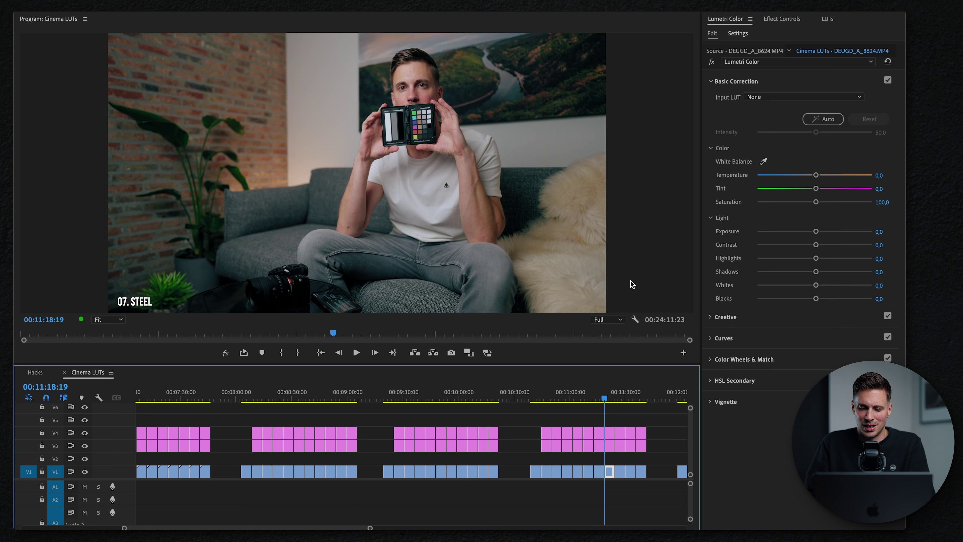
Drag Shadows lower on the sofa clip's 07. STEEL and 08. HOLLYWOOD looks, then advance to 09. ICE
left_click_drag(815, 271, 799, 272)
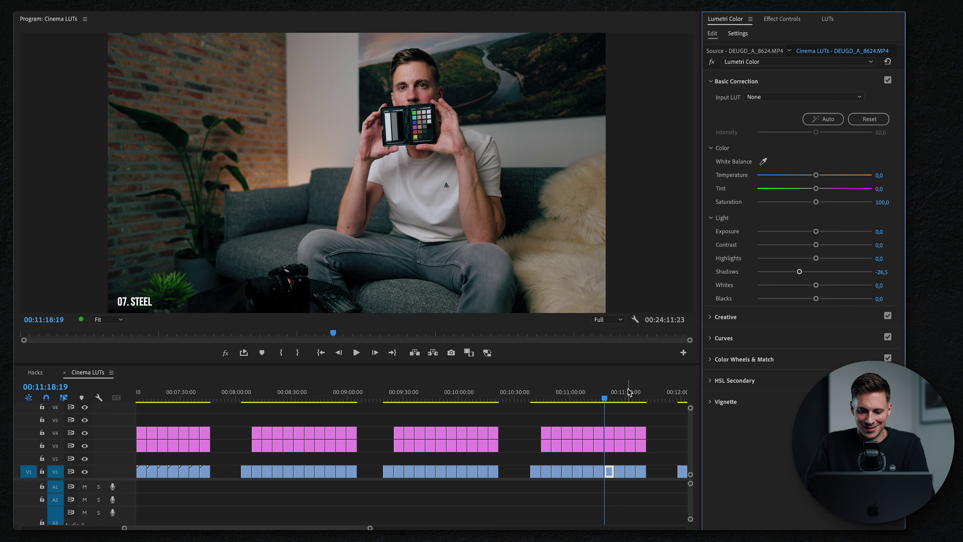
left_click(615, 398)
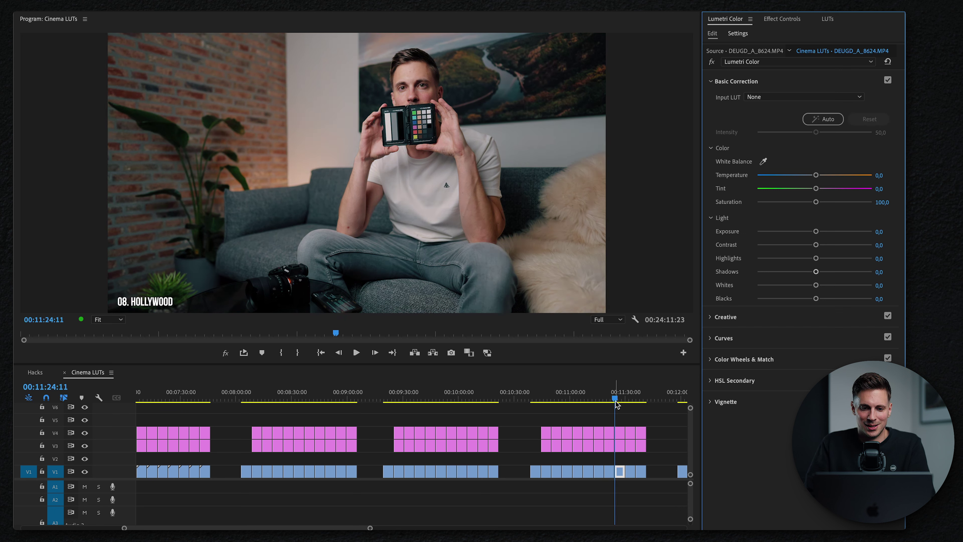
left_click_drag(799, 272, 794, 271)
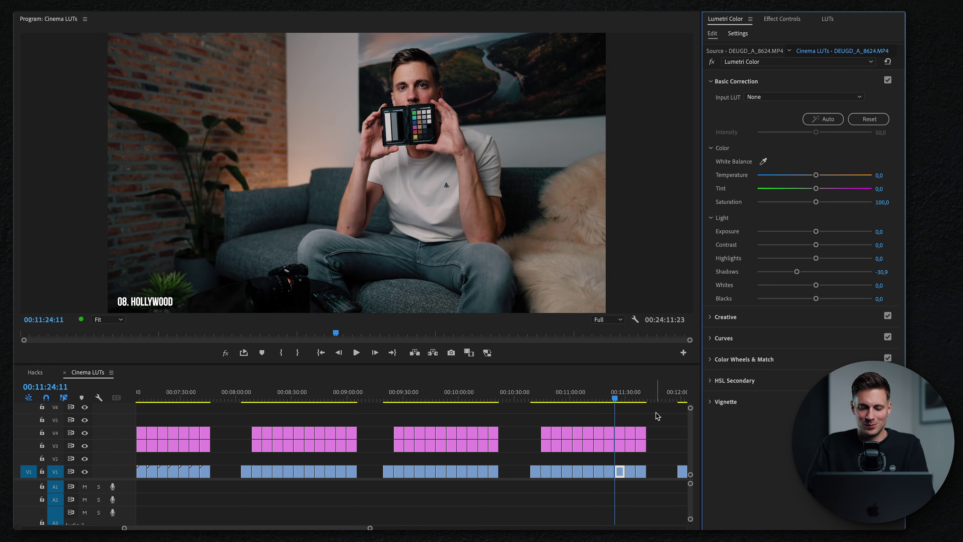
key("Down")
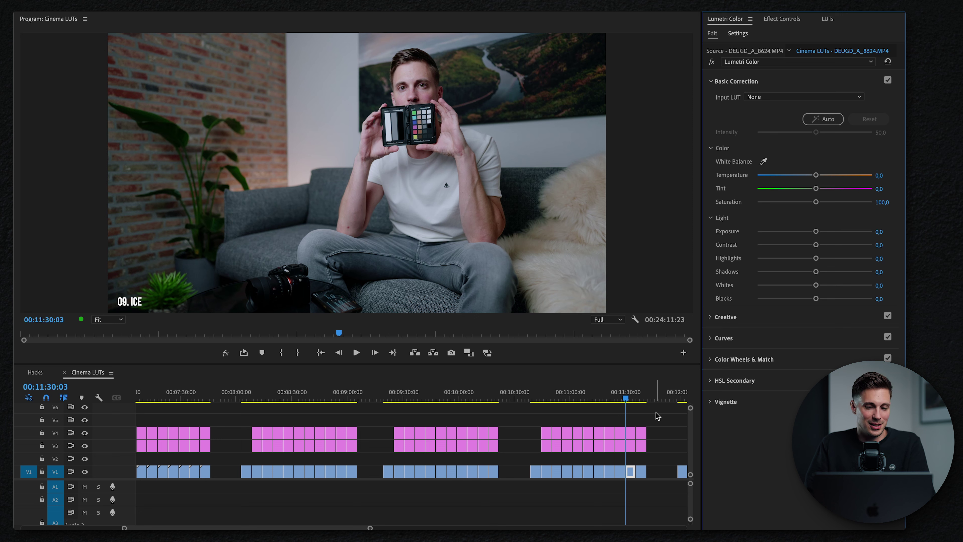
Advance to the lakeside selfie clip, step through its looks, then back to the forest clip's ungraded start
scroll(571, 440, "down", 5)
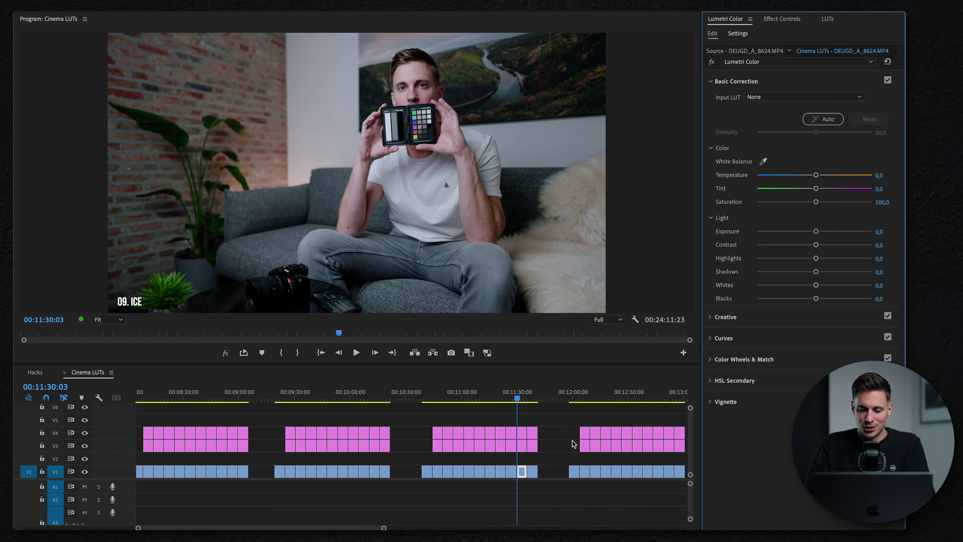
key("Down")
key("Down")
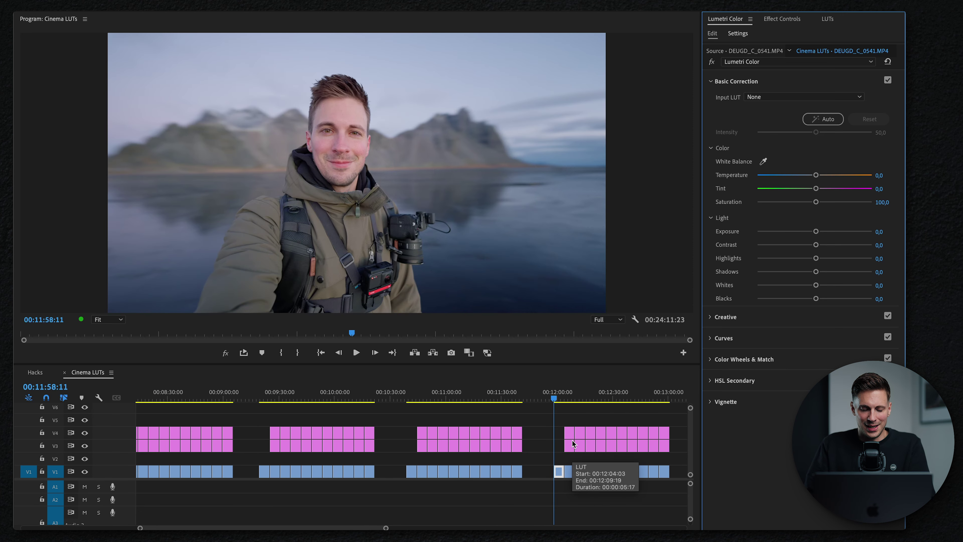
key("Down")
key("Down")
key("Down")
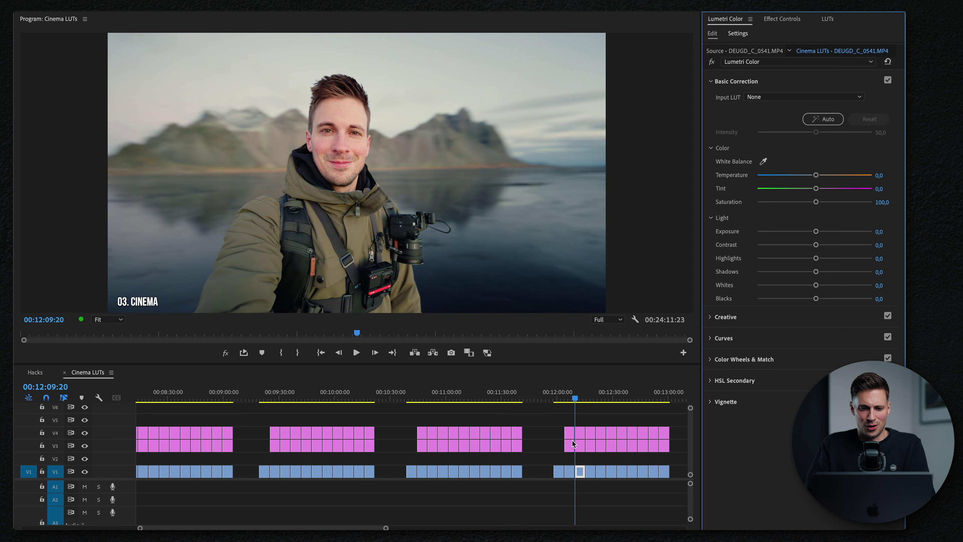
key("Down")
key("Down")
key("Down")
key("Down")
key("Down")
key("Down")
key("Down")
key("Down")
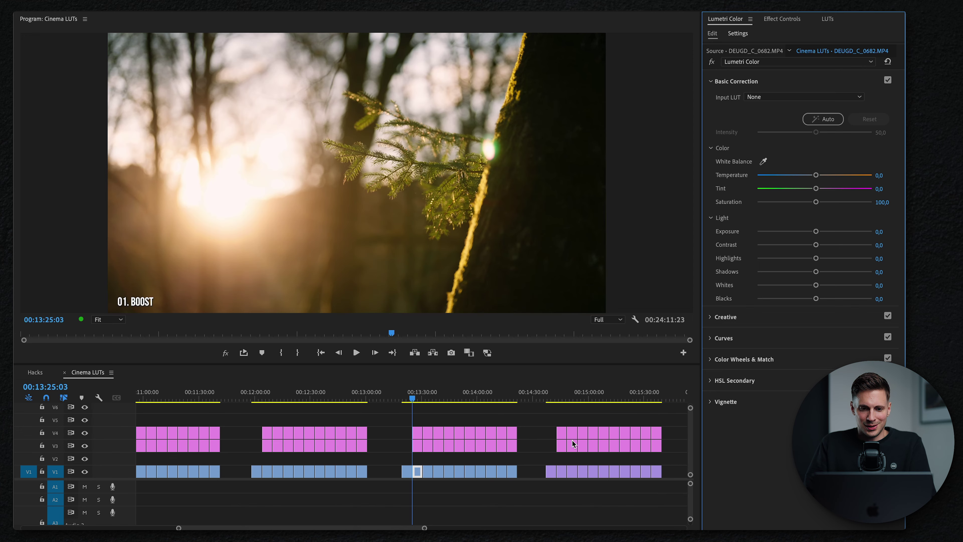
key("Up")
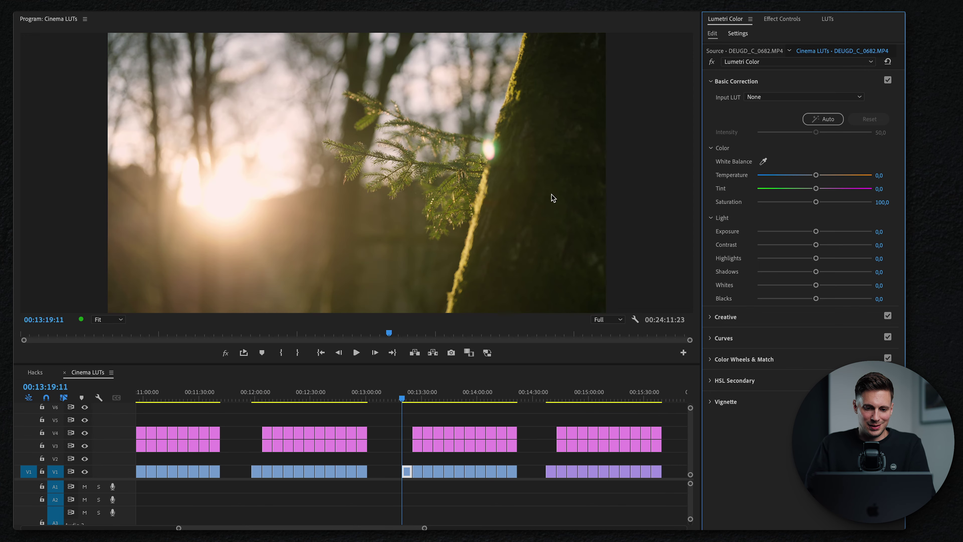
Preview the forest clip under BOOST, LUSH, CINEMA, FRESH, VINTAGE, STEEL and 10. BLACK
key("Down")
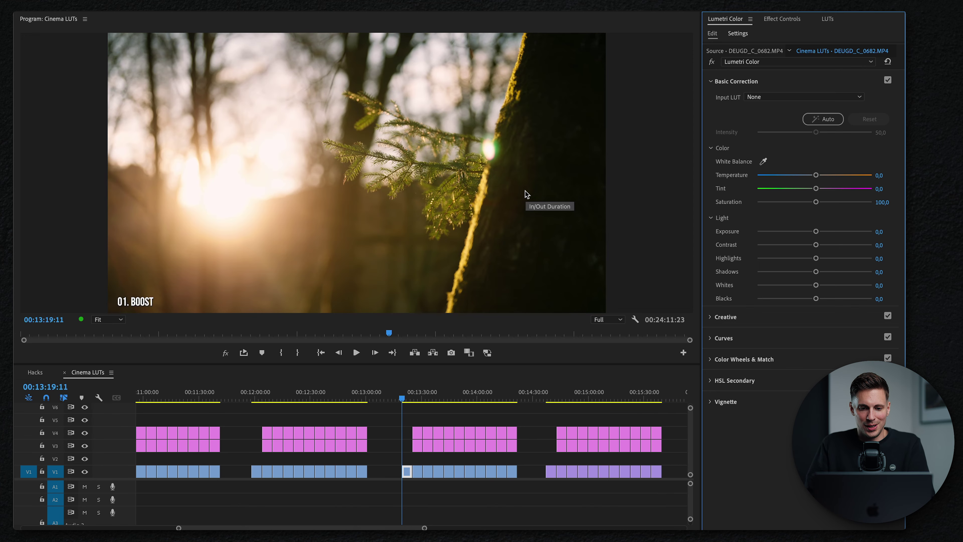
key("Down")
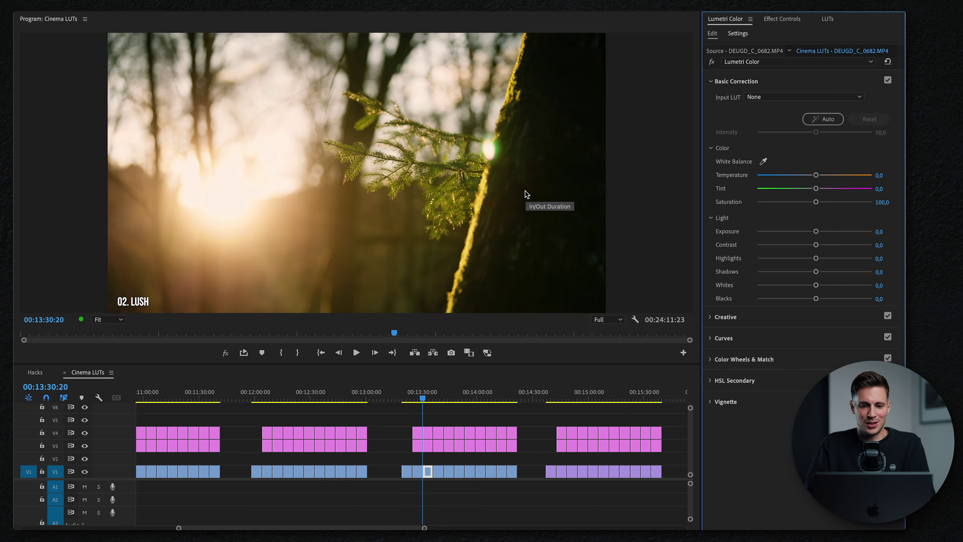
key("Down")
key("Down")
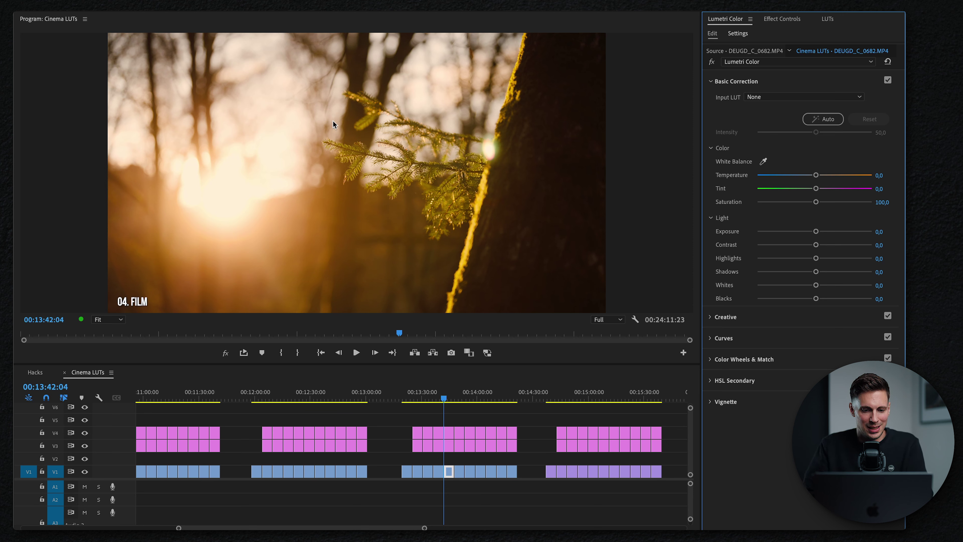
key("Down")
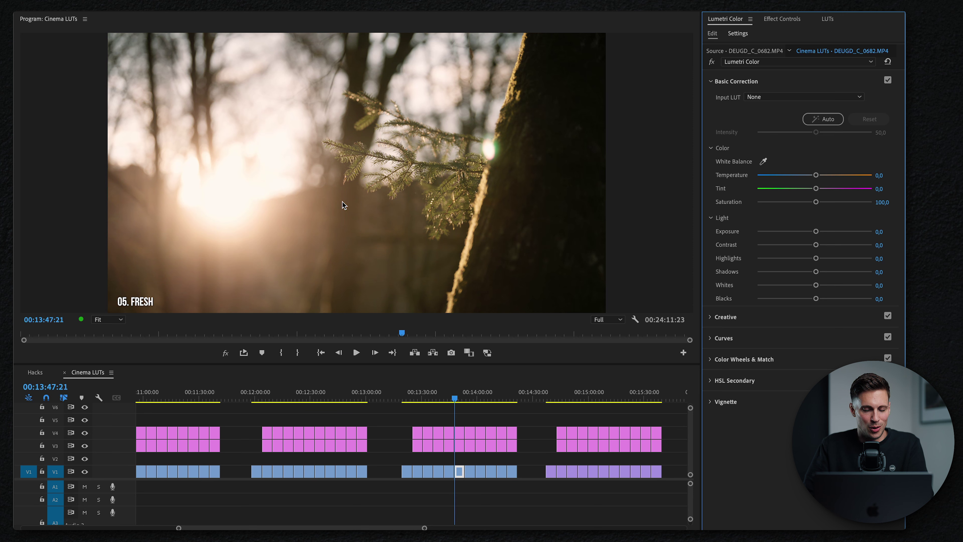
key("Down")
key("Down")
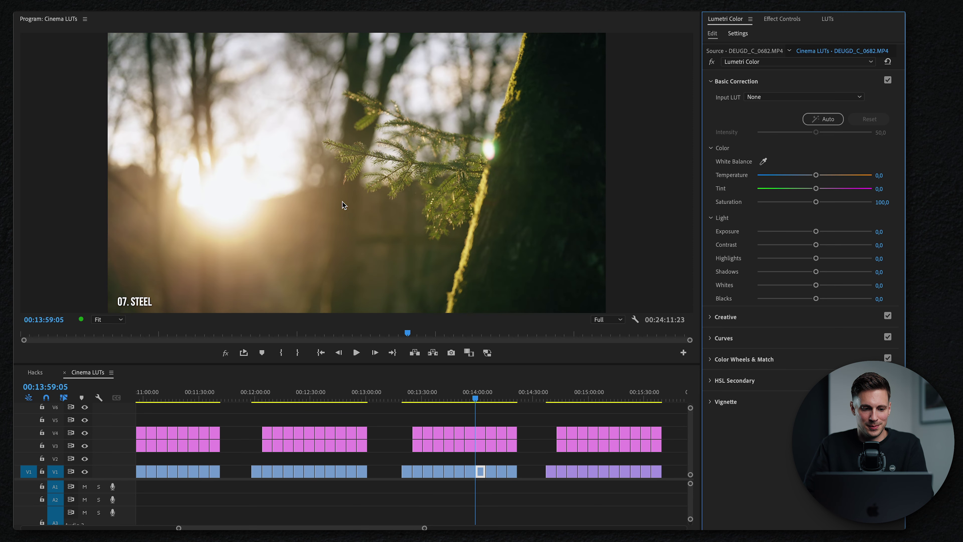
key("Down")
key("Down")
key("Down")
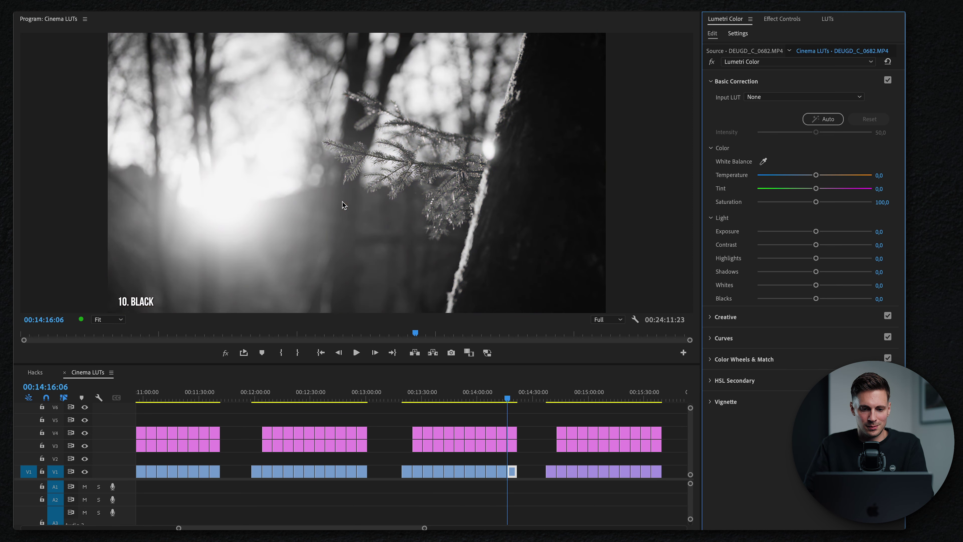
key("Down")
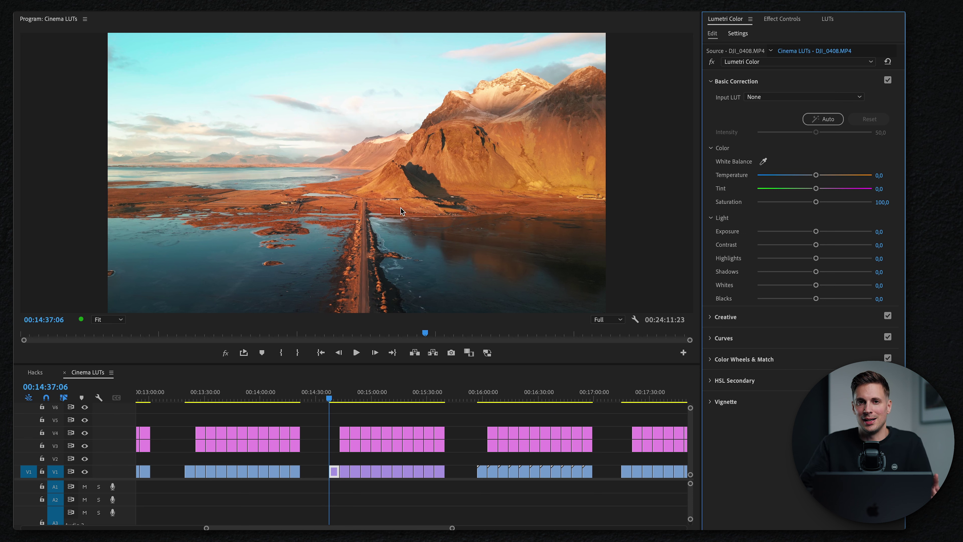
Preview the aerial road clip under 01. BOOST, 02. LUSH, 03. CINEMA and 09. ICE, settling on LUSH
key("Down")
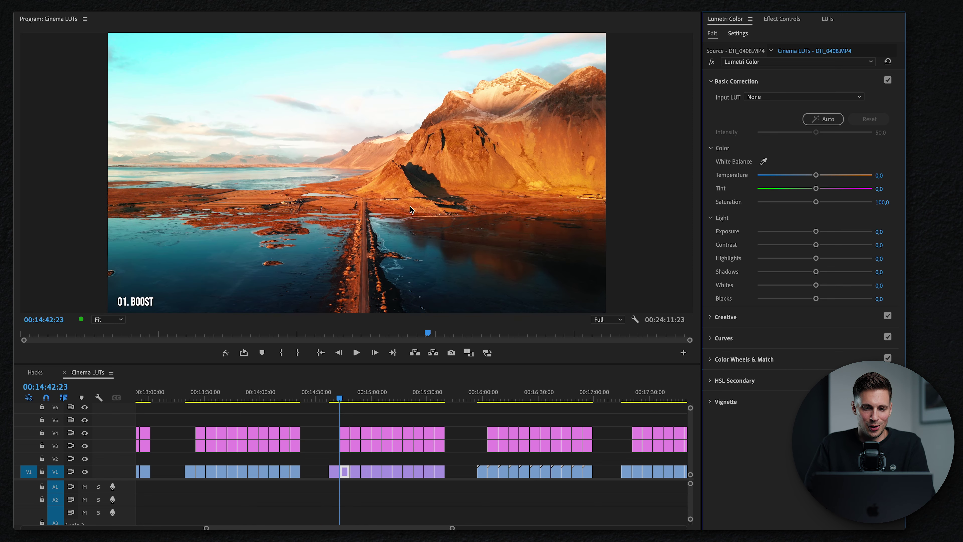
key("Down")
key("Down")
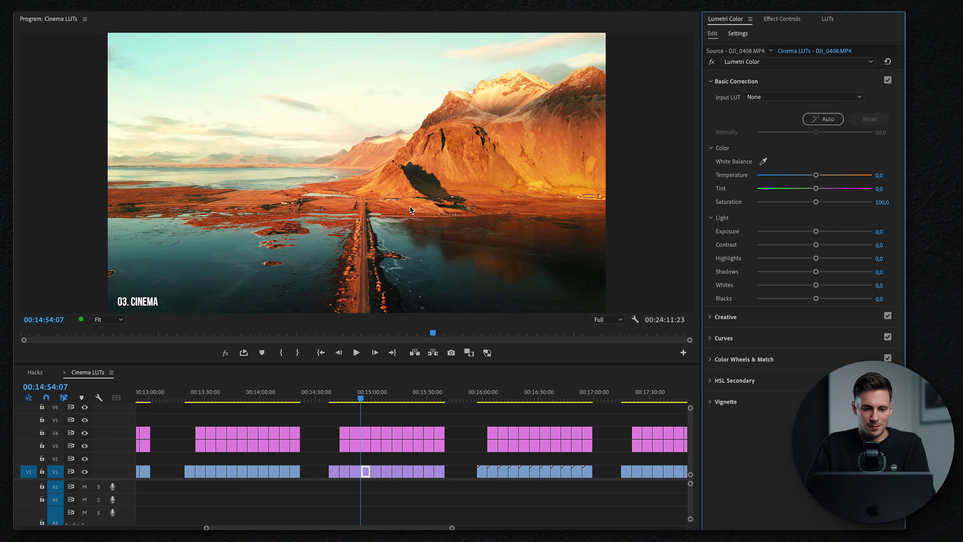
key("Down")
key("Down")
key("Down")
key("Down")
key("Down")
key("Down")
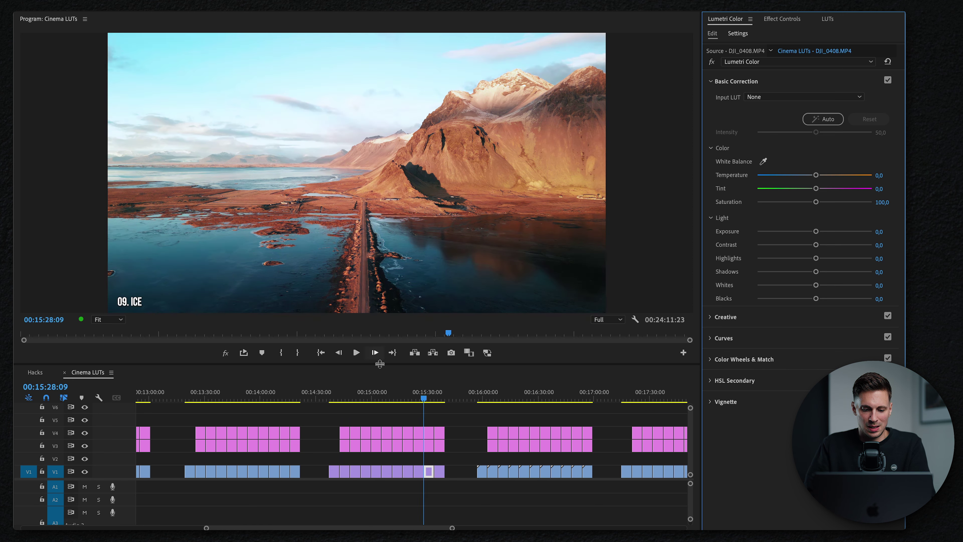
left_click(342, 402)
key("Down")
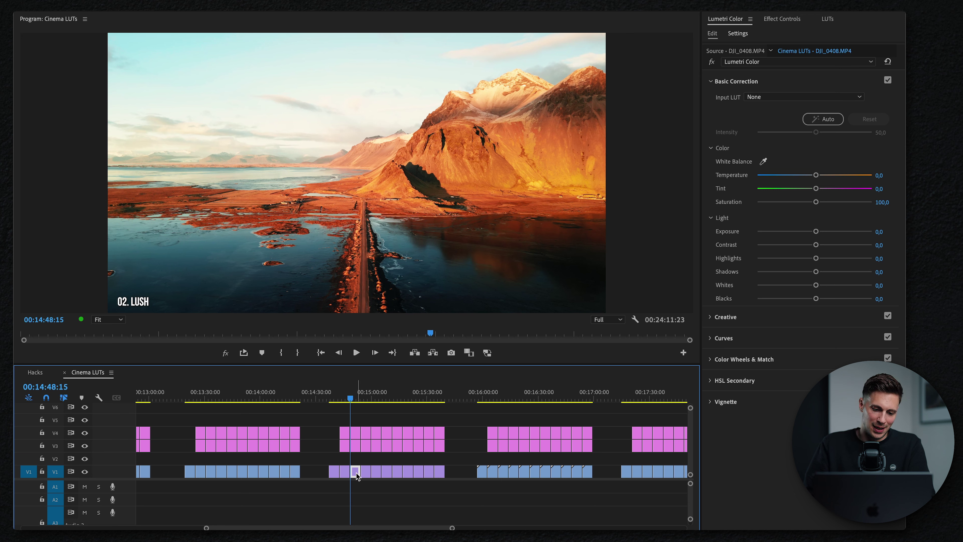
Give the aerial LUSH clip Shadows 30, Contrast 22, Highlights -39, toggling fx off and on to compare
left_click(833, 271)
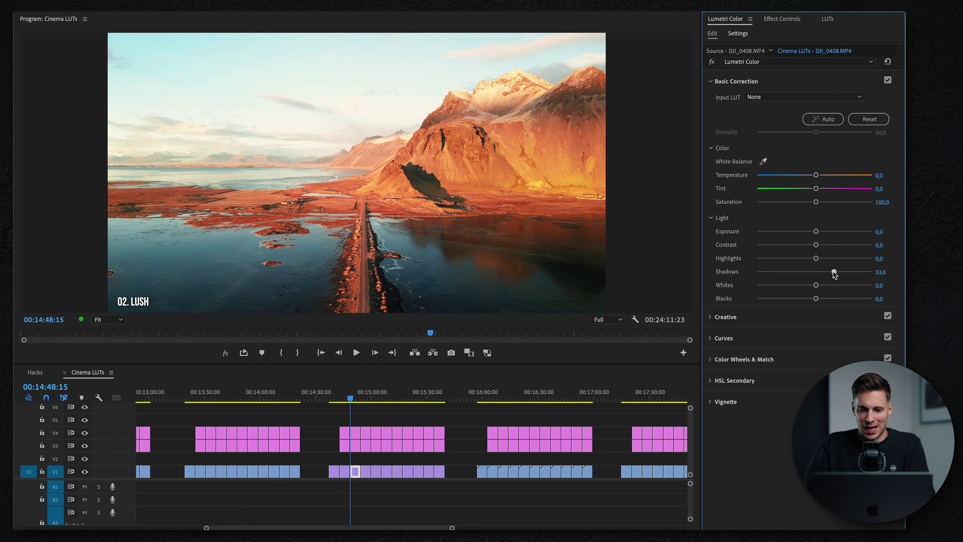
mouse_move(816, 258)
left_mouse_down()
mouse_move(792, 258)
mouse_move(825, 245)
left_mouse_up()
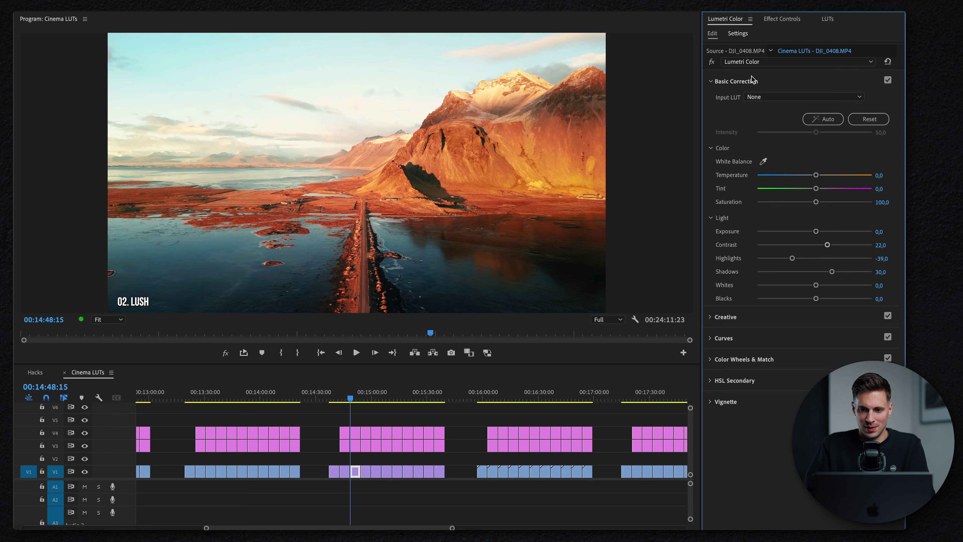
left_click(712, 61)
left_click(712, 61)
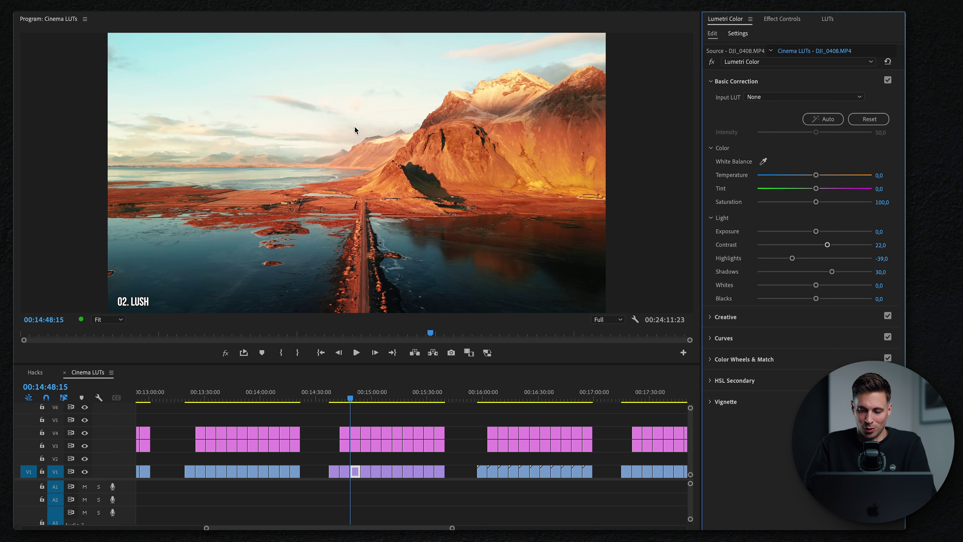
left_click(479, 399)
Step the snowy hiker clip through BOOST, FILM, FRESH, VINTAGE, STEEL, HOLLYWOOD and ICE, ending on the ice-on-beach BOOST clip
key("Up")
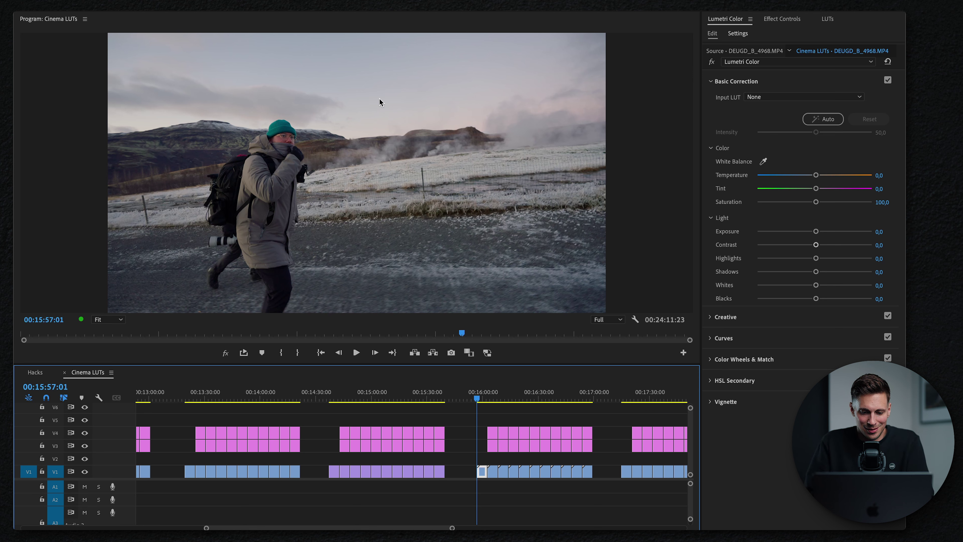
key("Down")
key("Down")
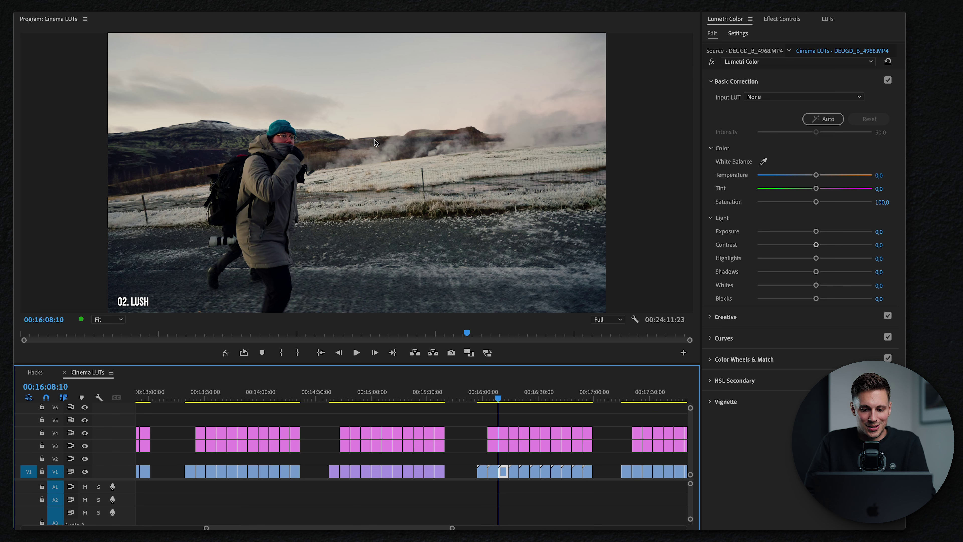
key("Down")
key("Down")
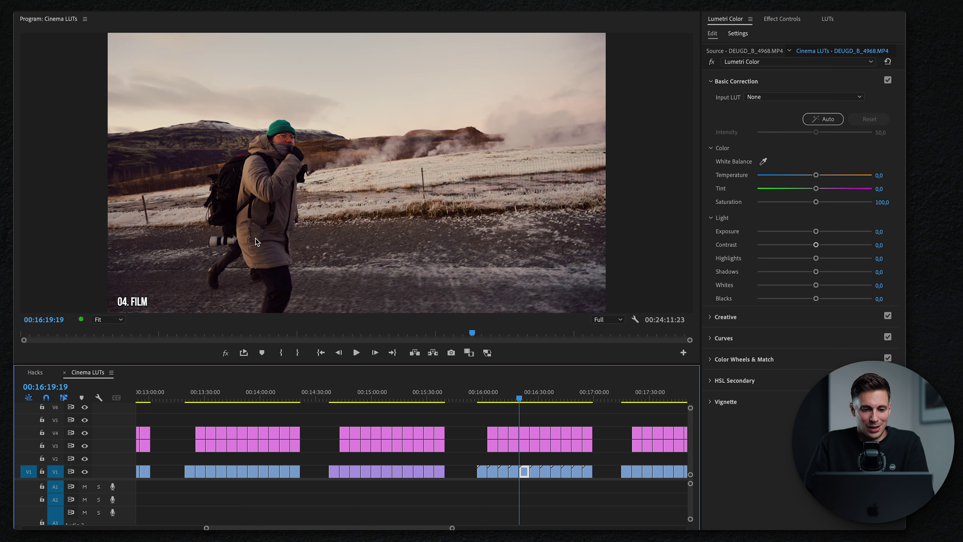
key("Down")
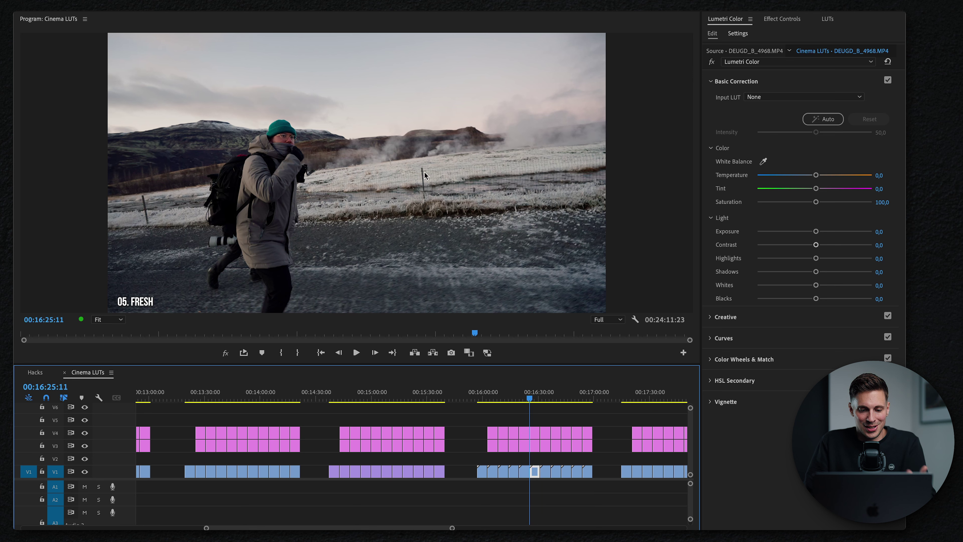
key("Down")
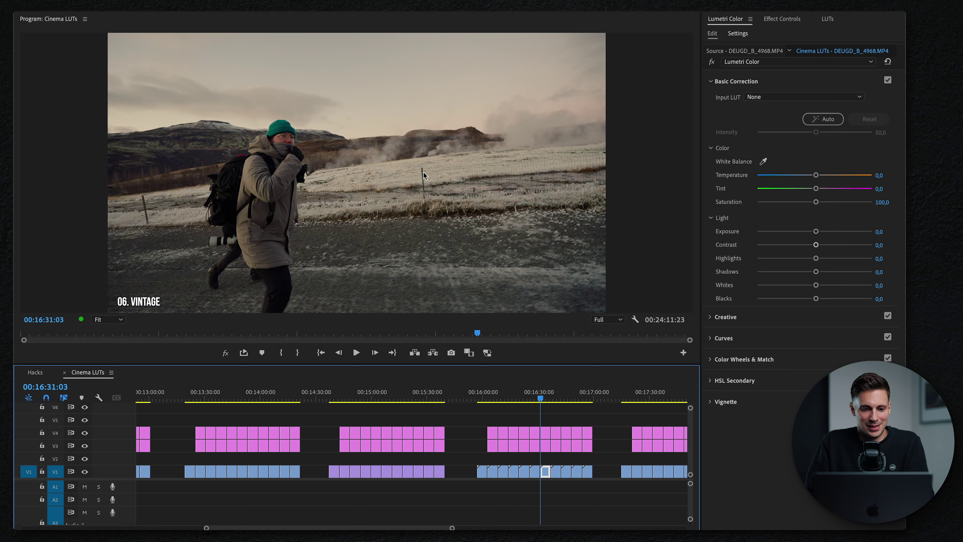
key("Down")
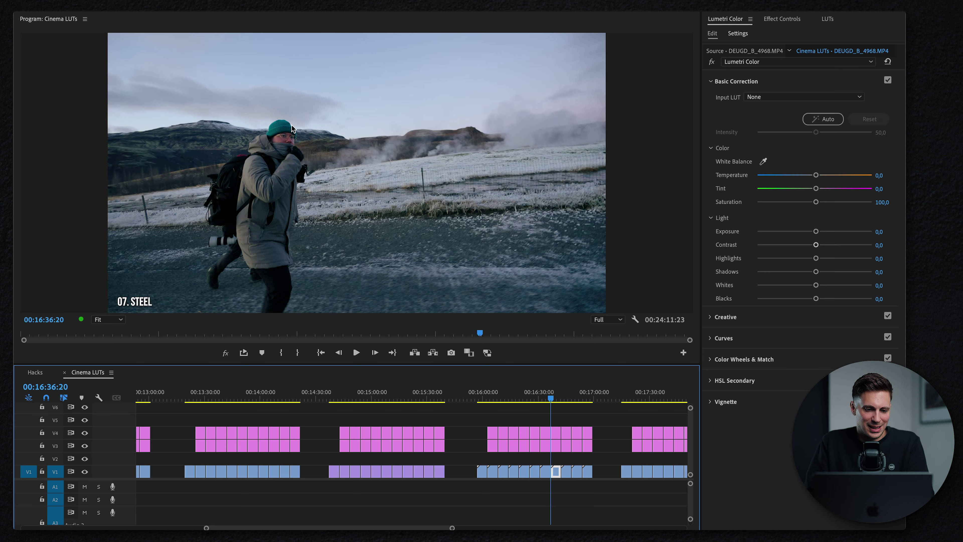
key("Down")
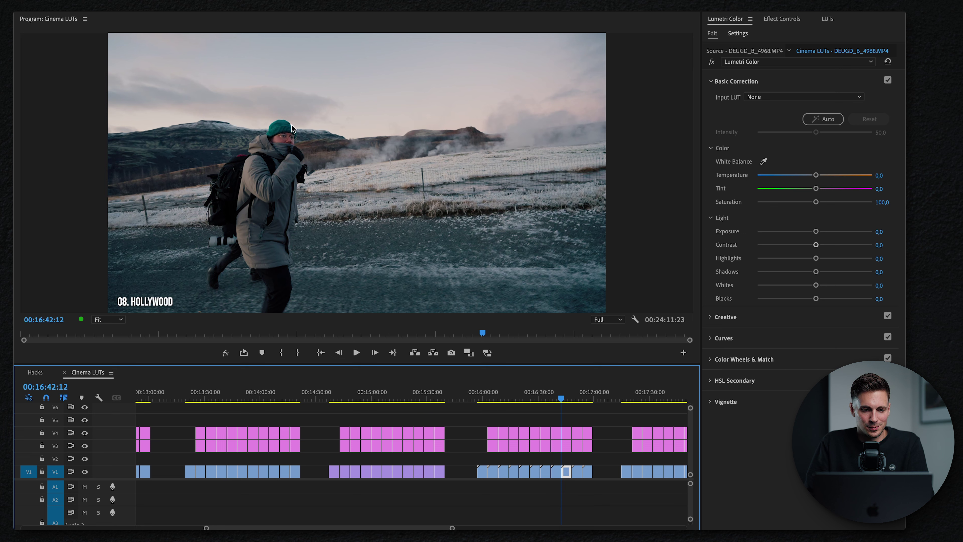
key("Down")
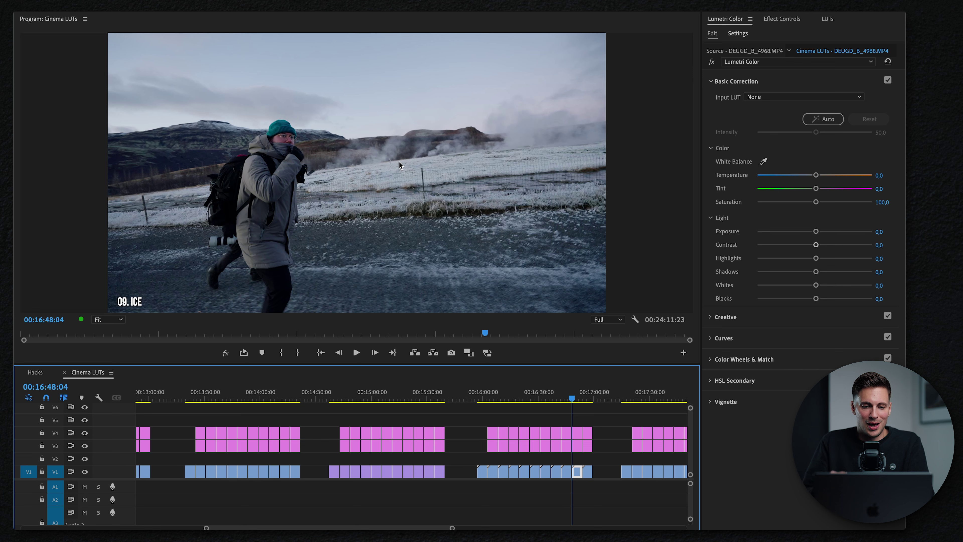
key("Down")
key("Down")
key("Down")
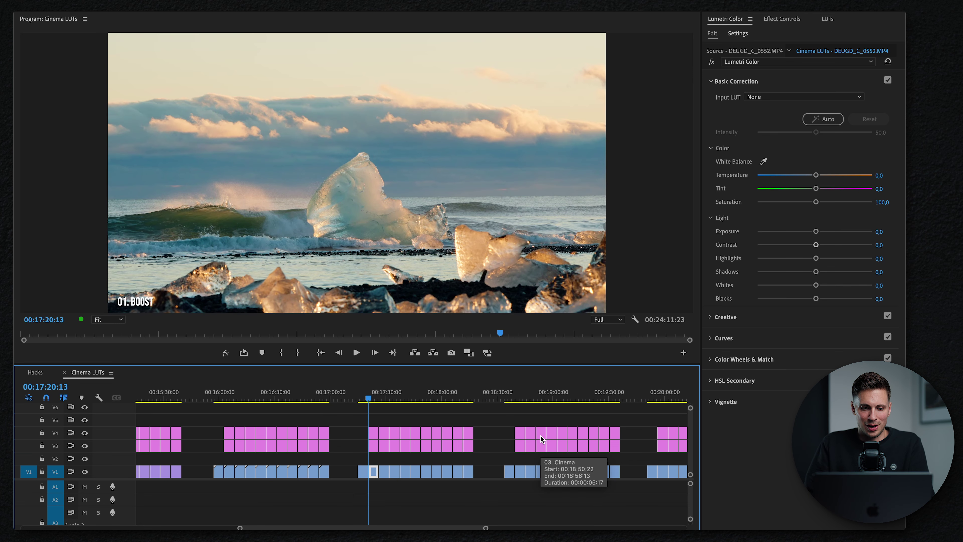
Compare the ice shot under FILM and FRESH, then the horse shot under LUSH, CINEMA, FRESH and ICE
key("Down")
key("Down")
key("Down")
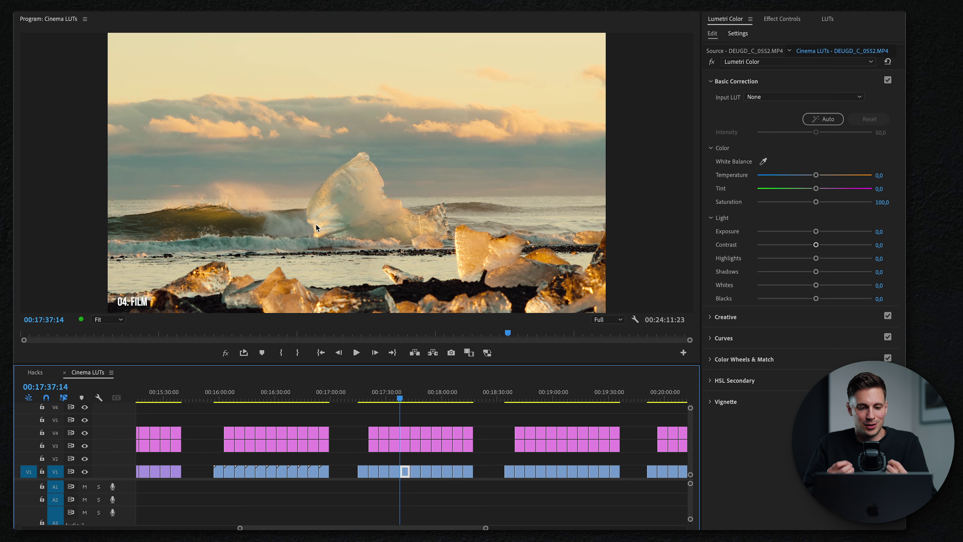
key("Down")
key("Down")
key("Down")
key("Down")
key("Down")
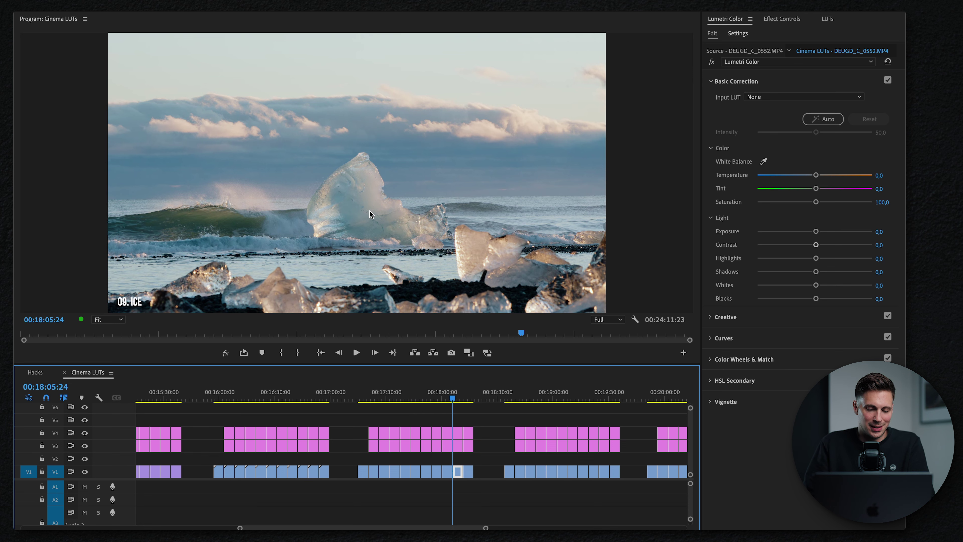
left_click(512, 398)
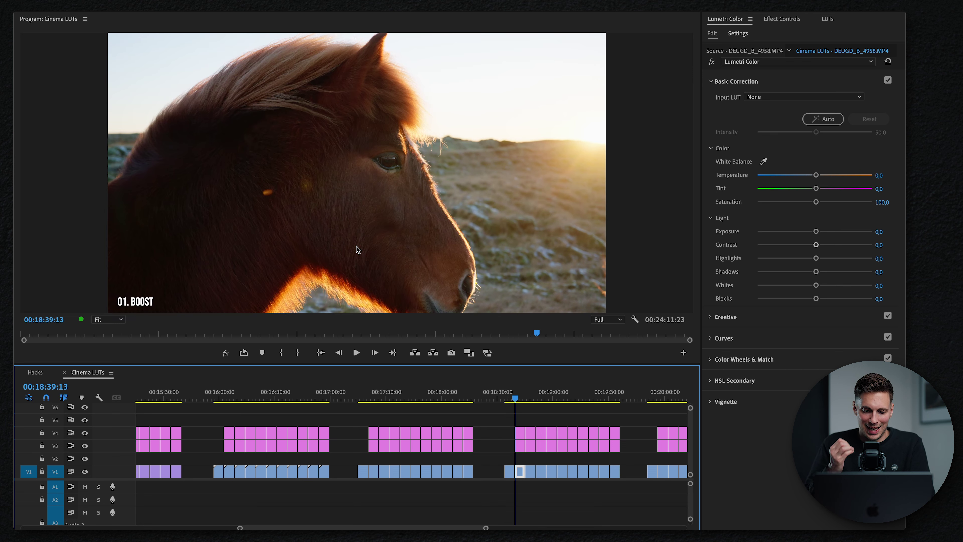
key("Down")
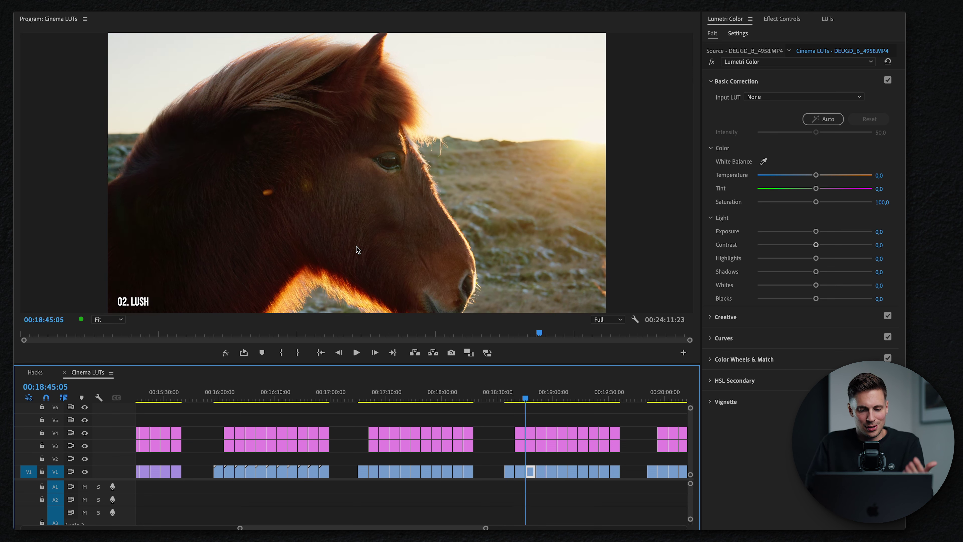
key("Down")
key("Down")
key("Down")
key("Down")
key("Up")
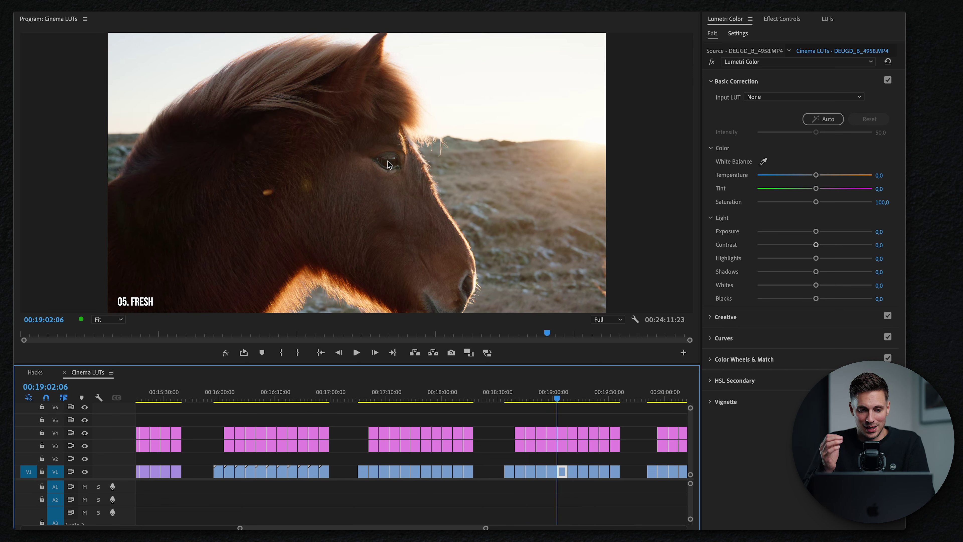
key("Down")
key("Down")
key("Down")
key("Down")
key("Down")
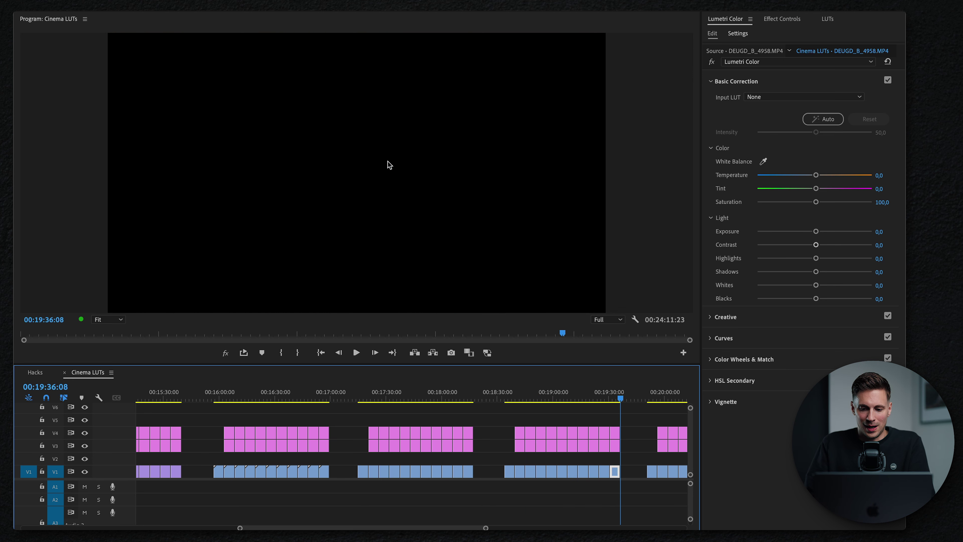
key("Down")
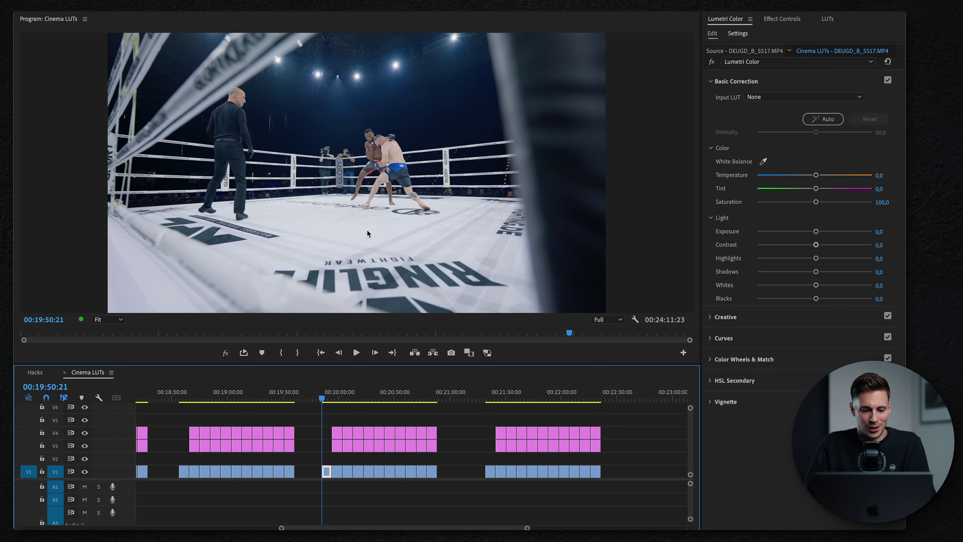
Review the ring shot under BOOST, LUSH, CINEMA, FRESH, VINTAGE, STEEL, HOLLYWOOD and ICE, reaching the locker-room shot
key("Down")
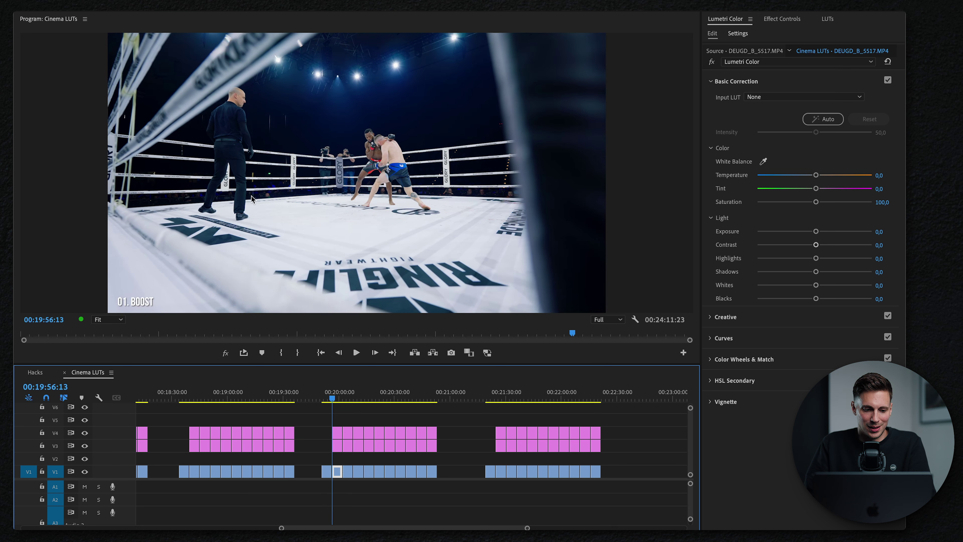
key("Down")
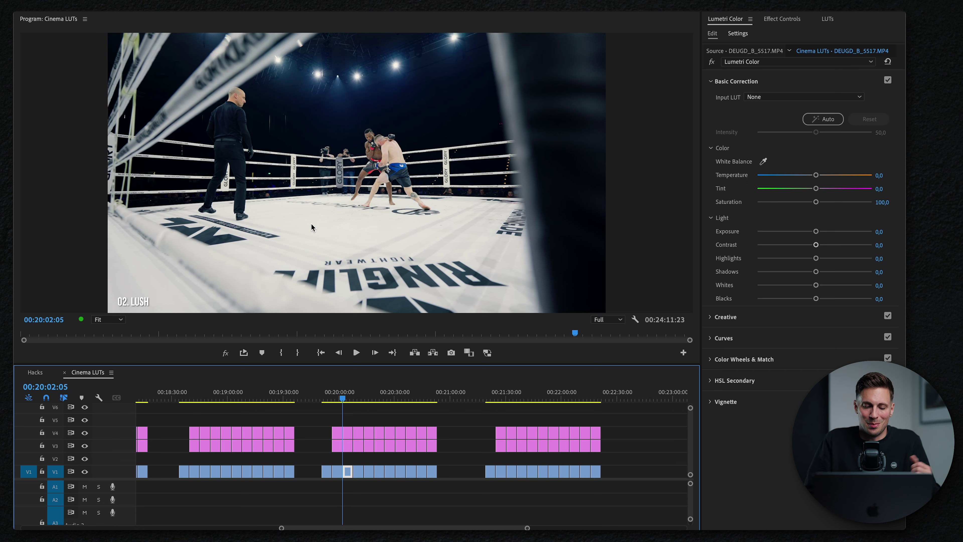
key("Up")
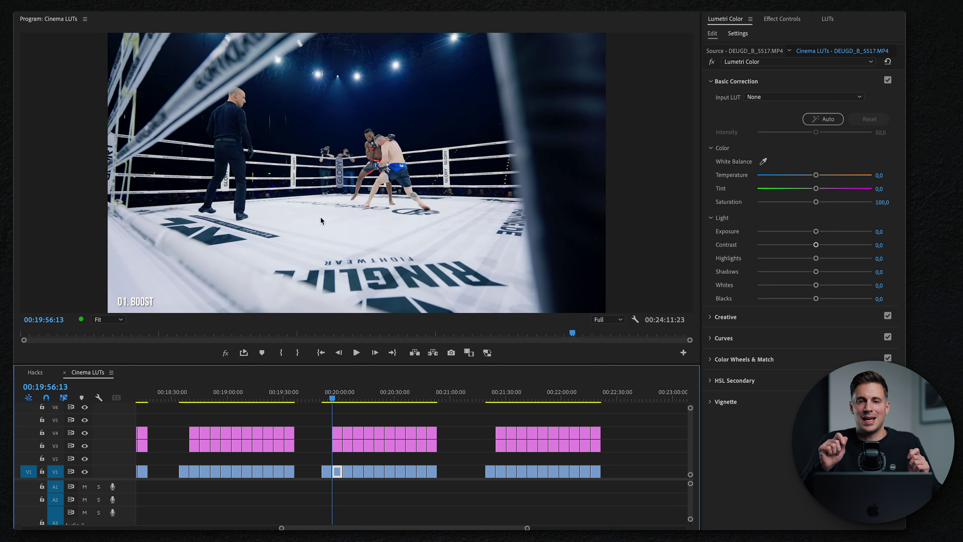
key("Down")
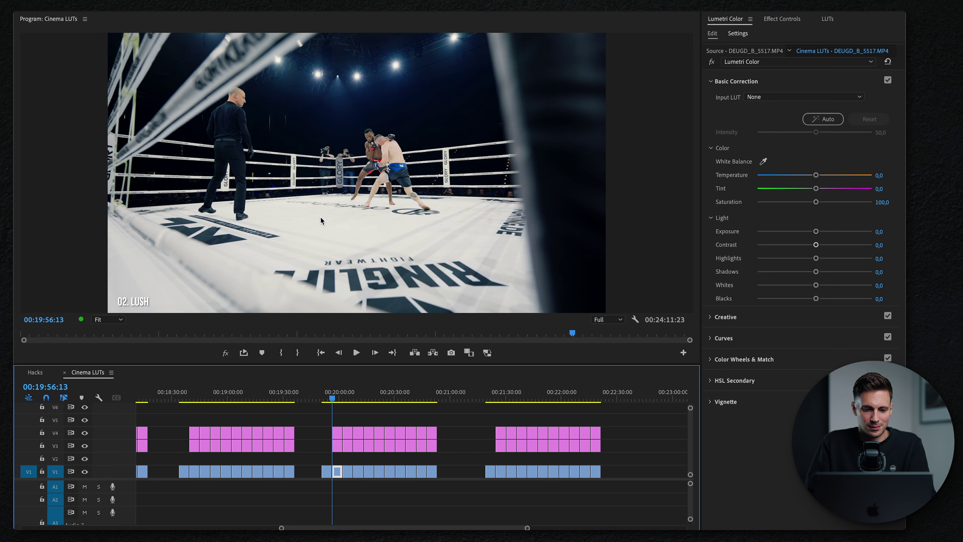
key("Down")
key("Down")
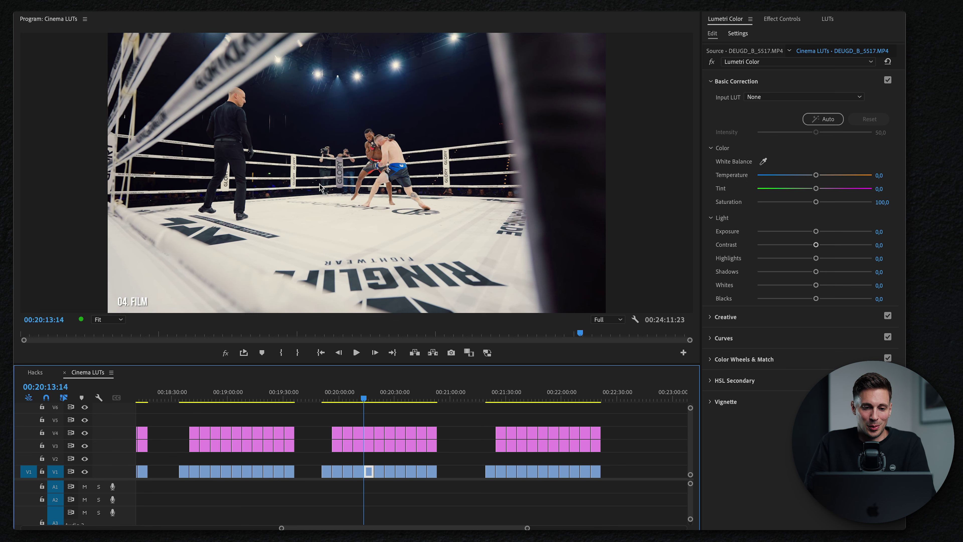
key("Down")
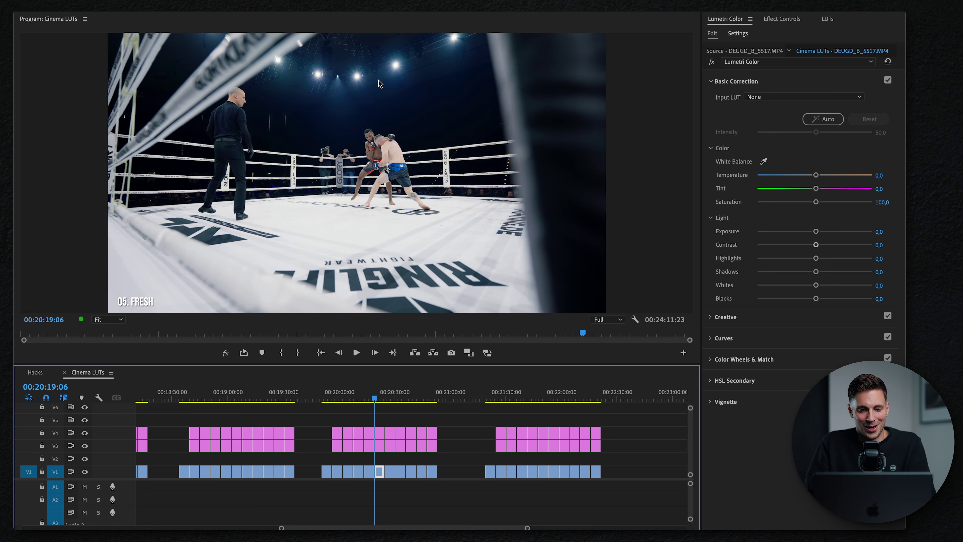
key("Down")
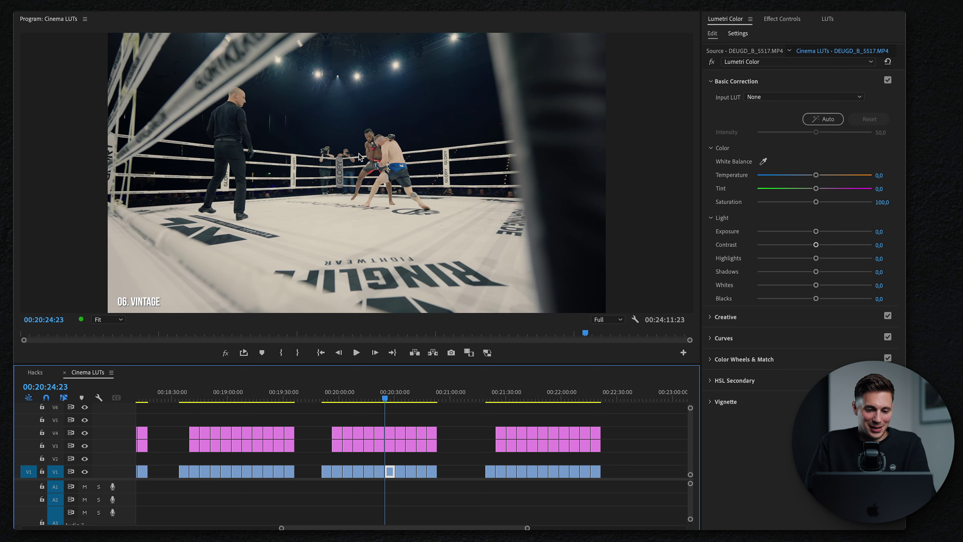
key("Down")
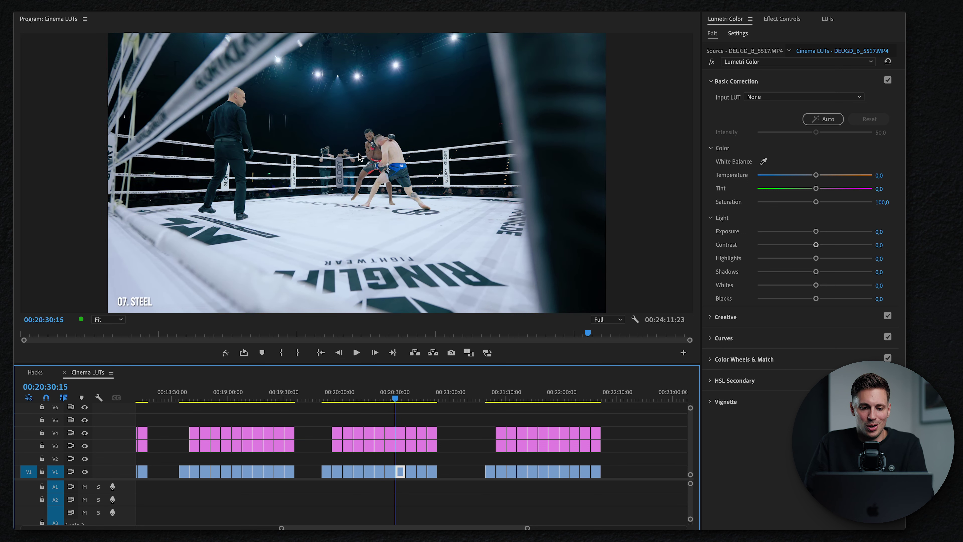
key("Down")
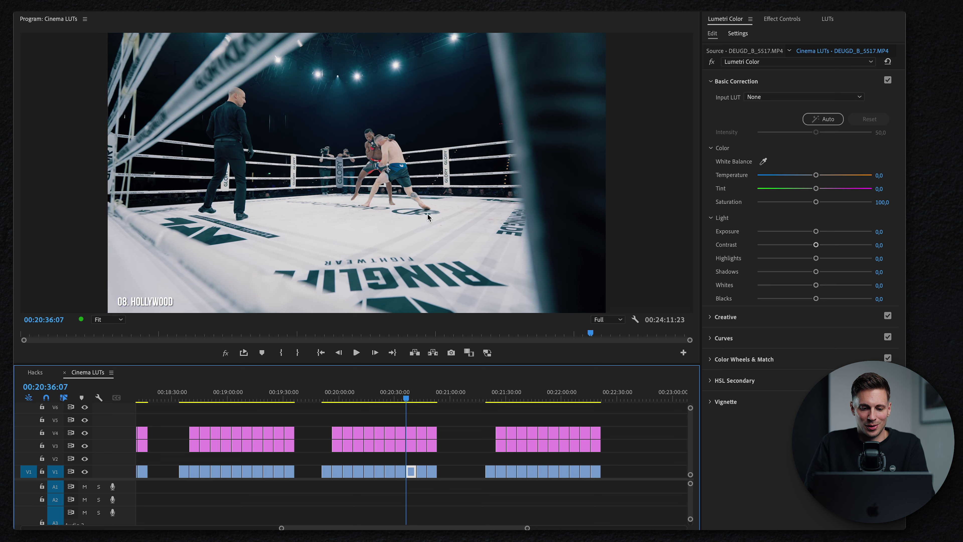
key("Down")
key("Down")
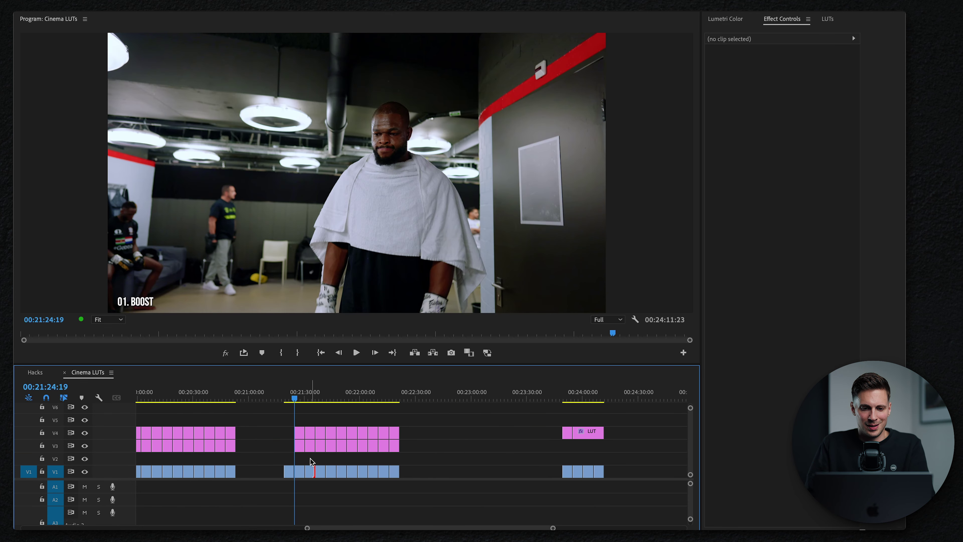
key("Down")
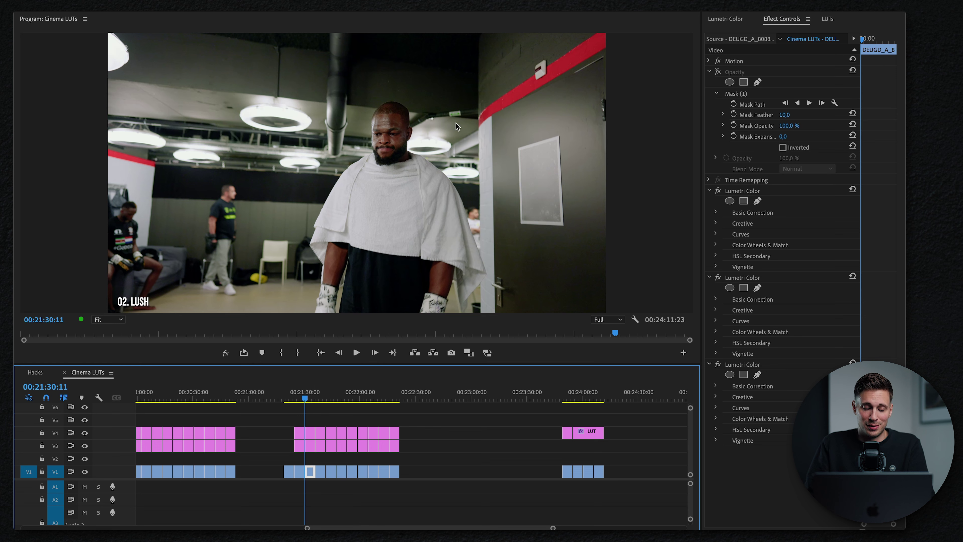
Advance the locker-room shot from LUSH through the FILM look and on toward STEEL
key("Down")
key("Down")
key("Down")
key("Down")
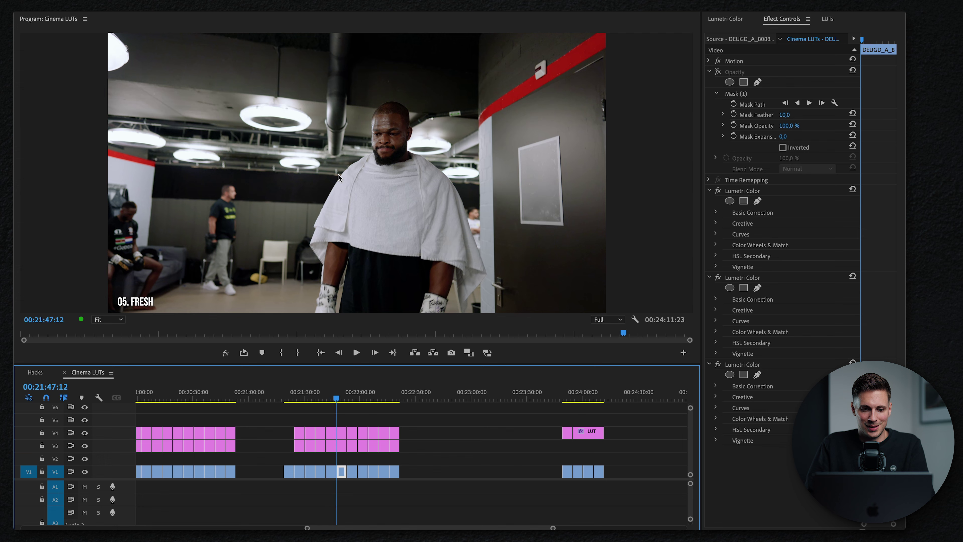
key("Down")
key("Down")
key("Down")
key("Down")
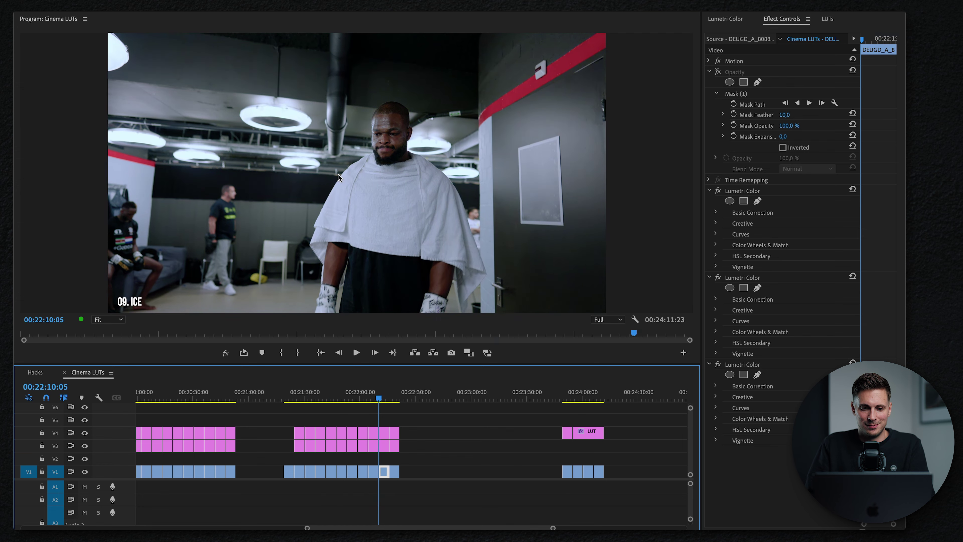